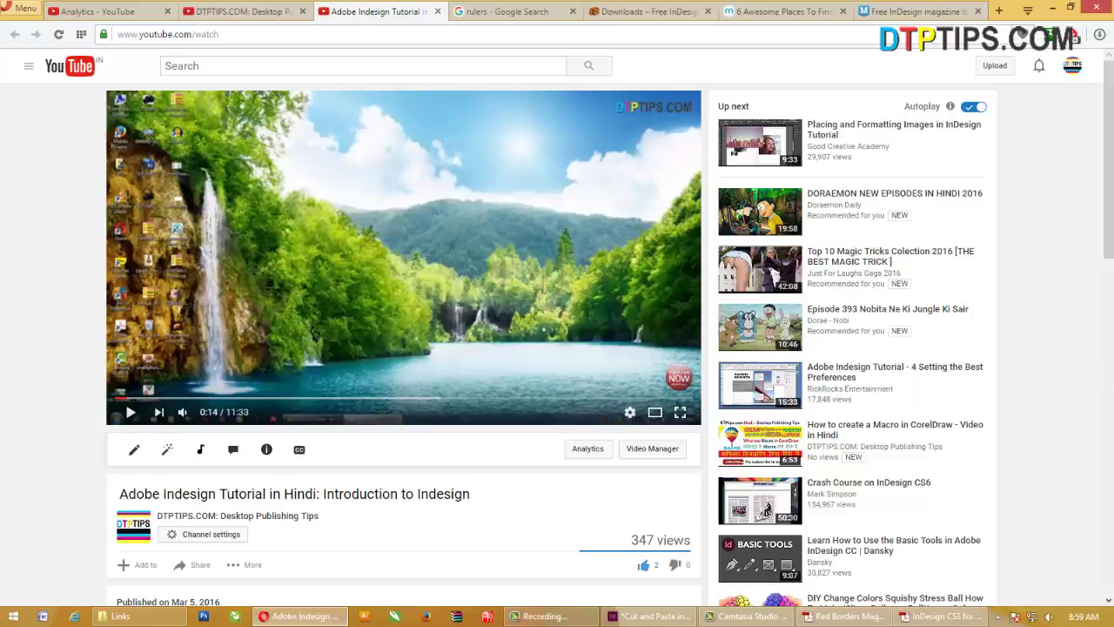
Step: Switch to InDesign's Cut and Paste document and examine the rulers around the page's upper-left corner
click(690, 624)
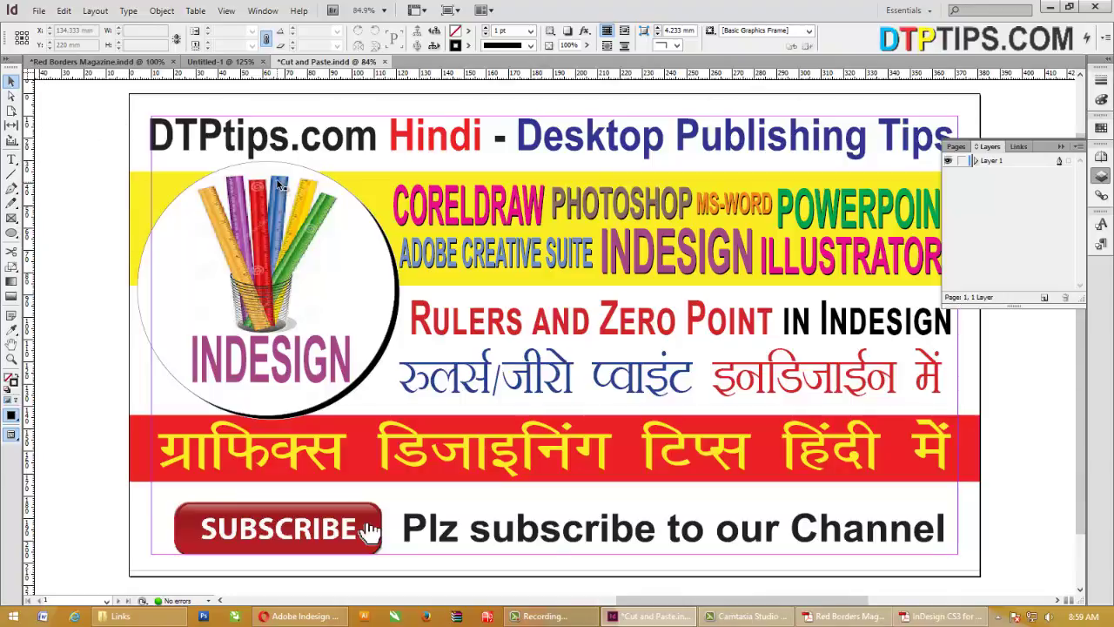
key(z)
drag(114, 94, 554, 218)
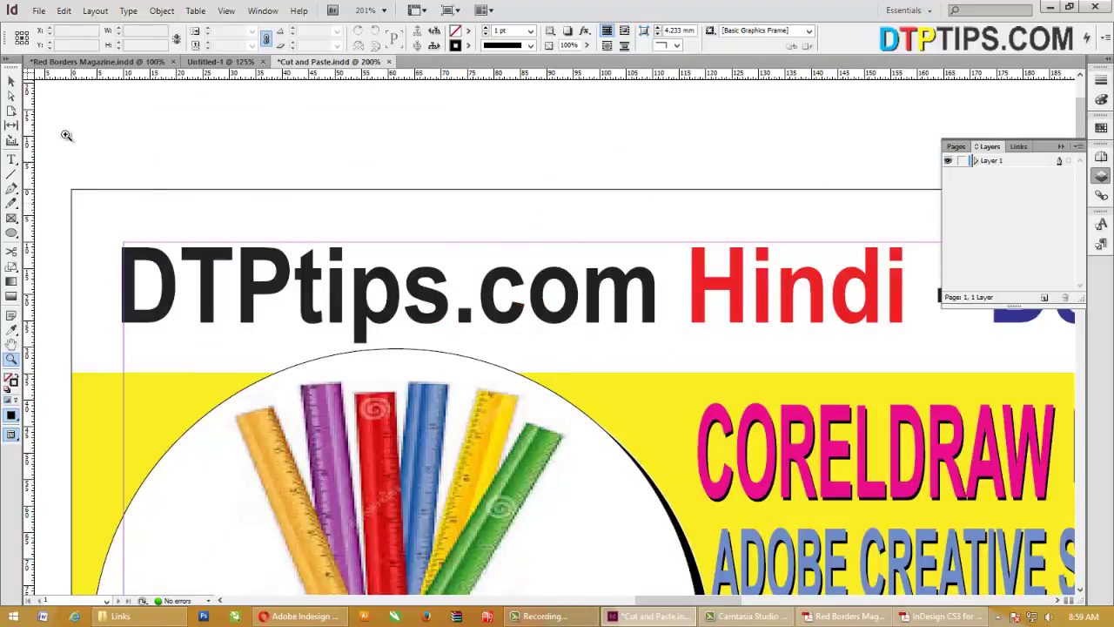
click(87, 169)
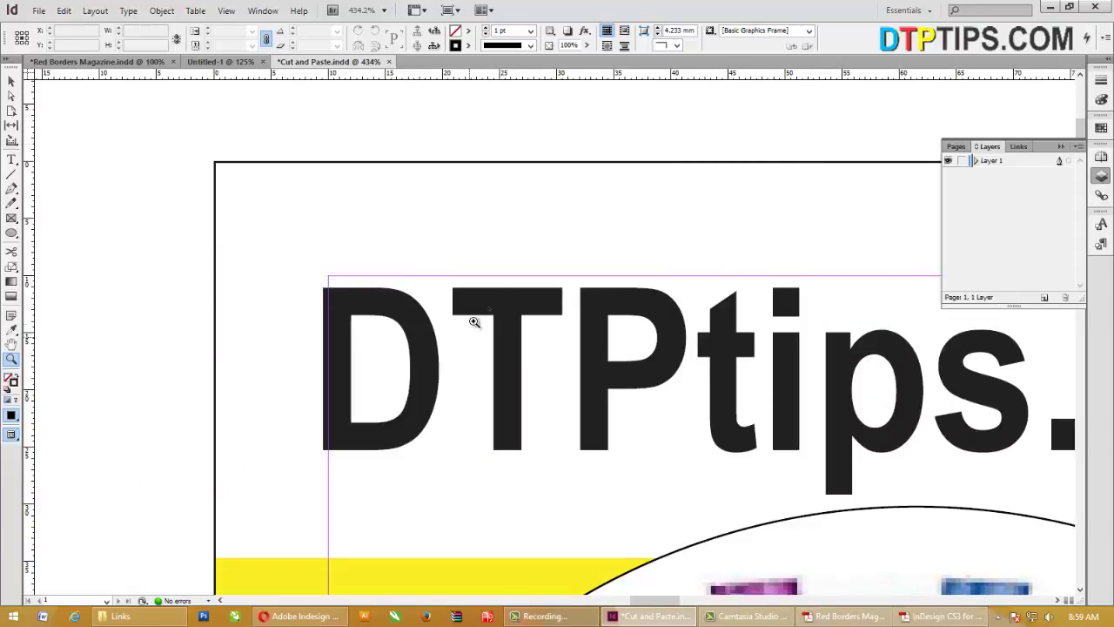
right_click(414, 245)
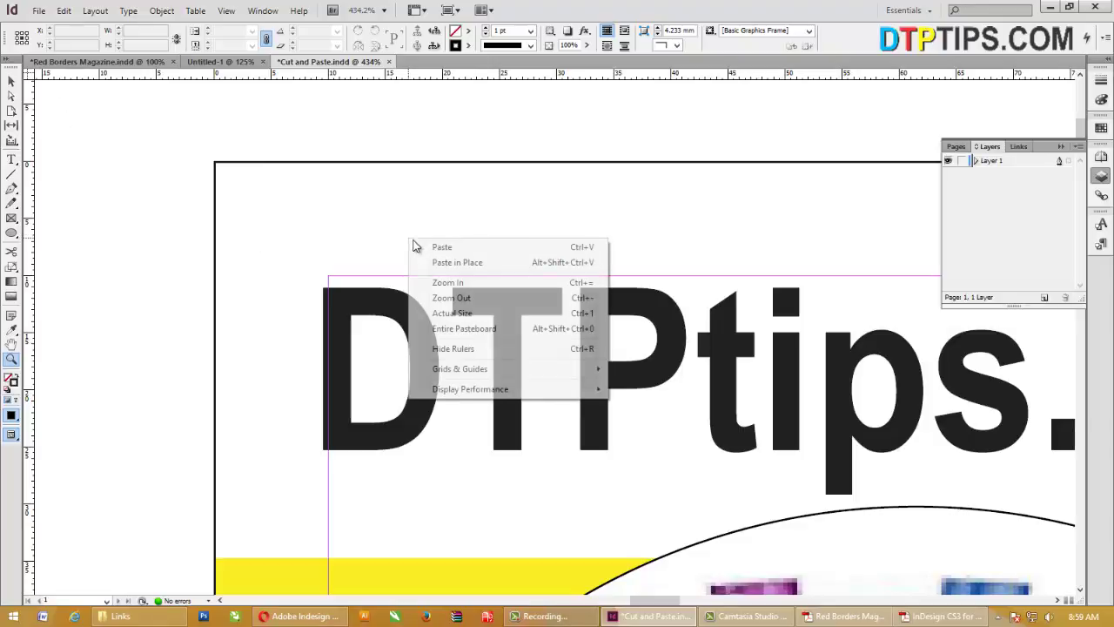
click(744, 81)
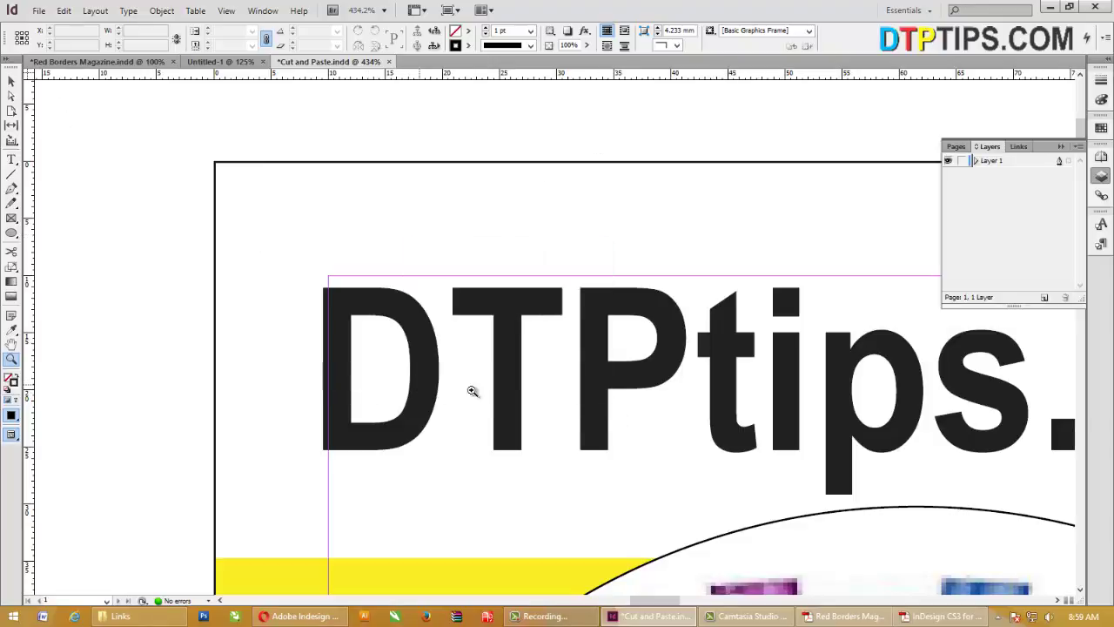
alt+click(472, 391)
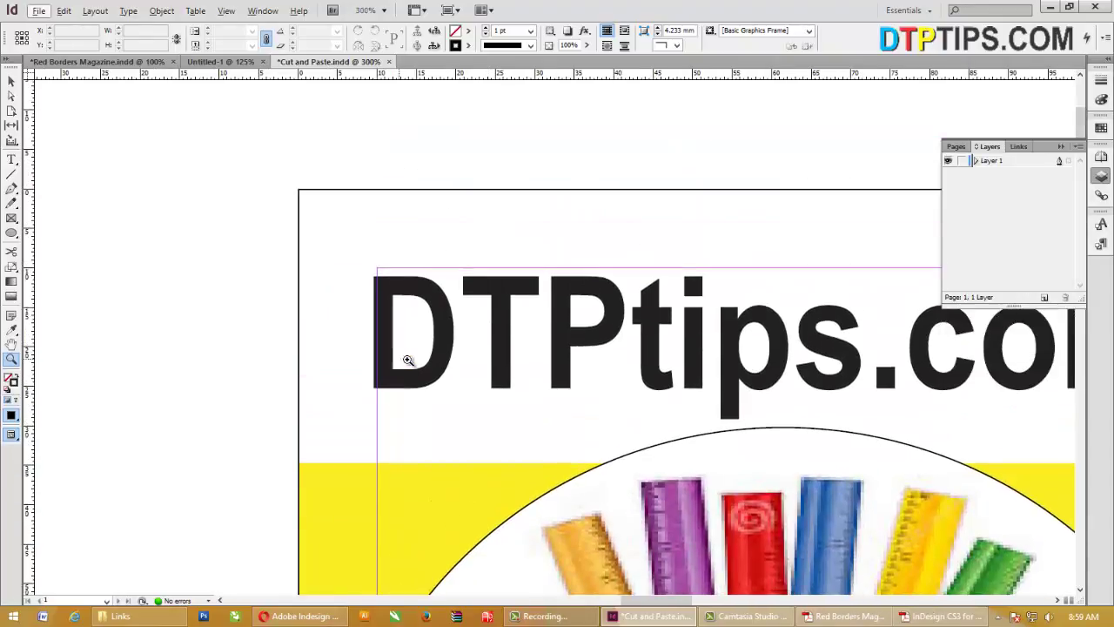
alt+click(492, 376)
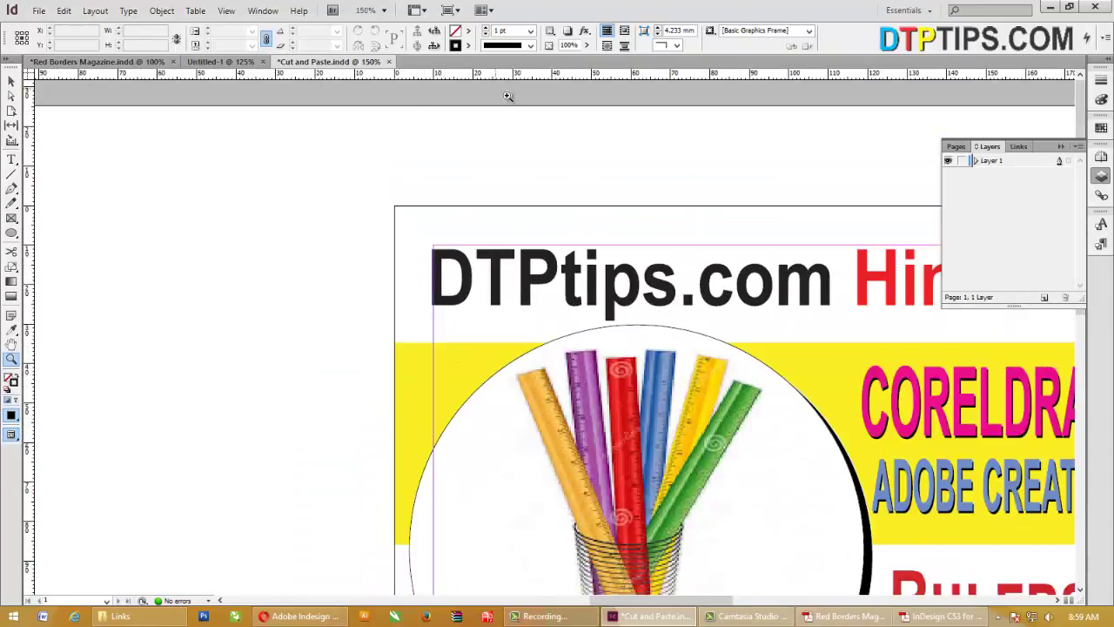
scroll(251, 279, down, 2)
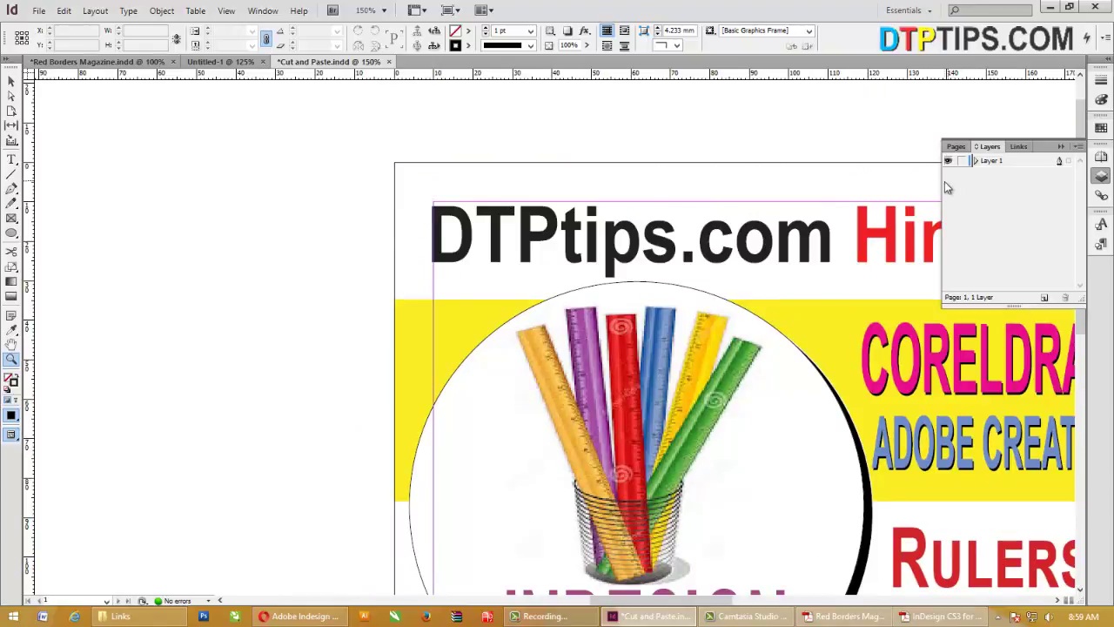
alt+click(414, 148)
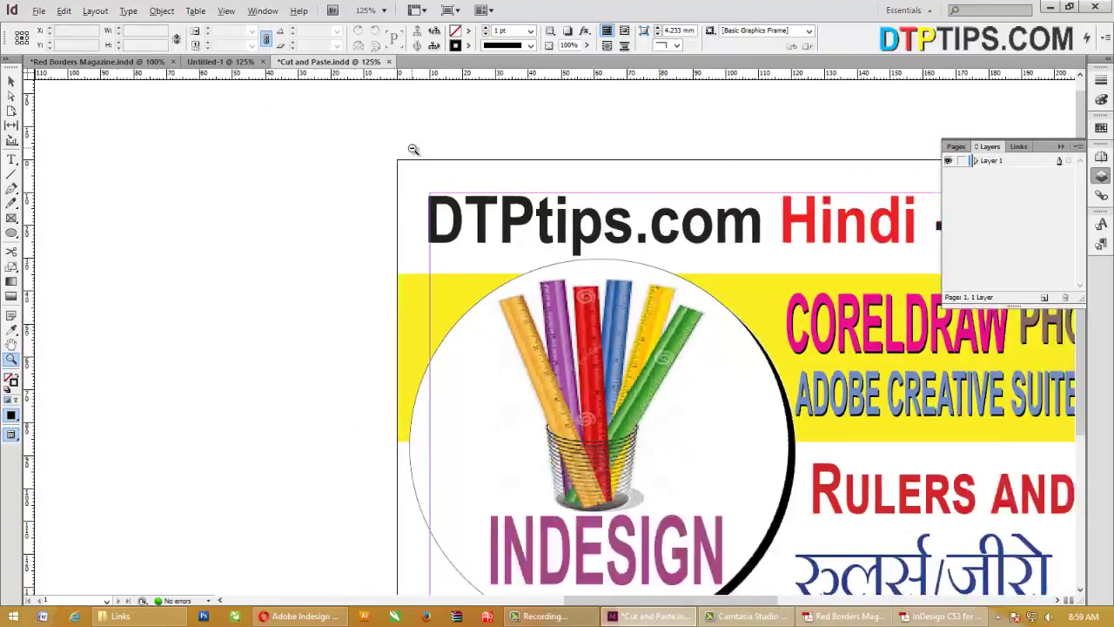
alt+click(413, 150)
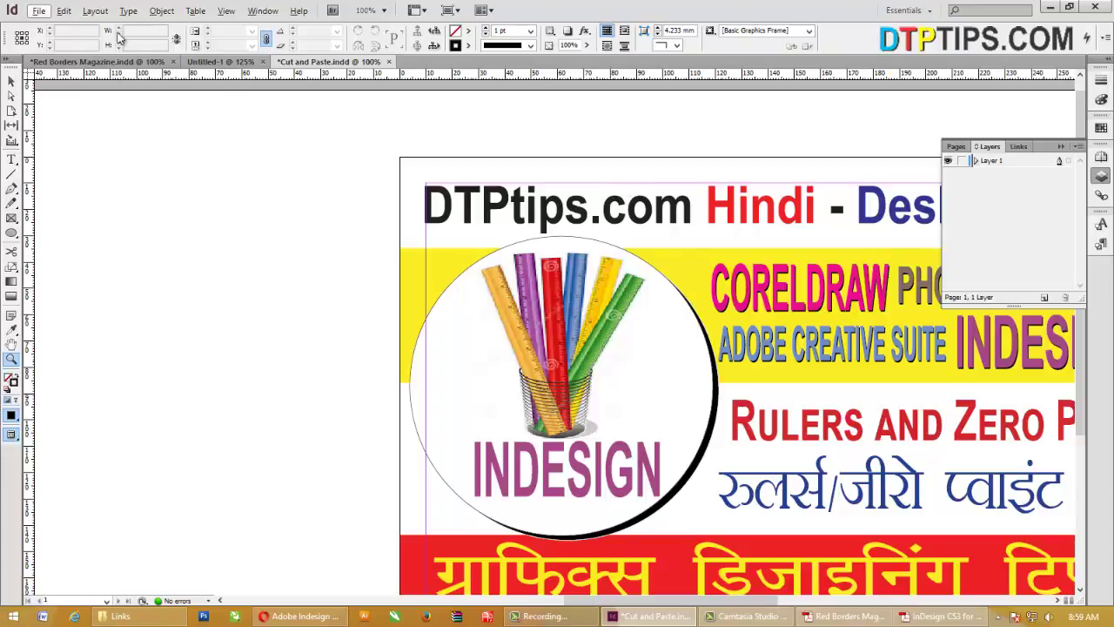
Step: Set the horizontal ruler's measurement units to points
right_click(505, 81)
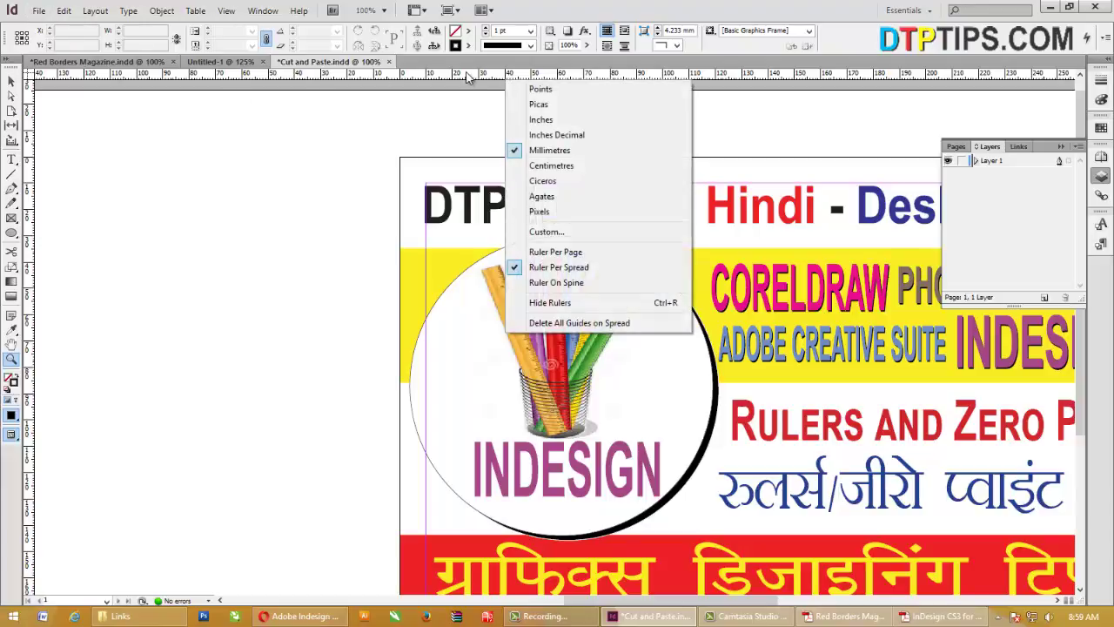
right_click(465, 72)
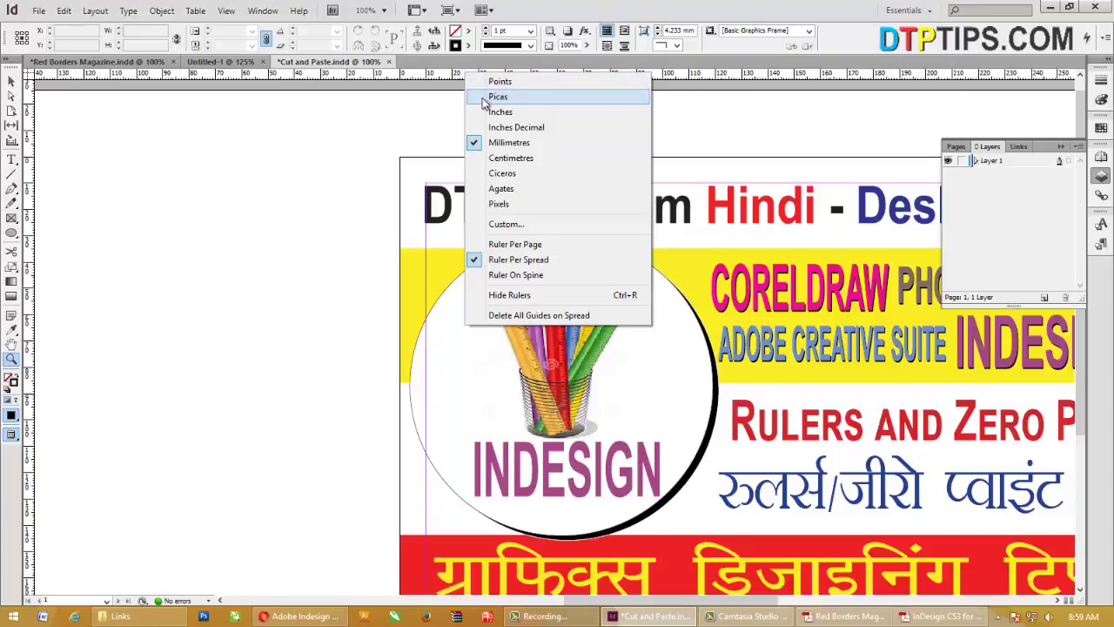
right_click(360, 76)
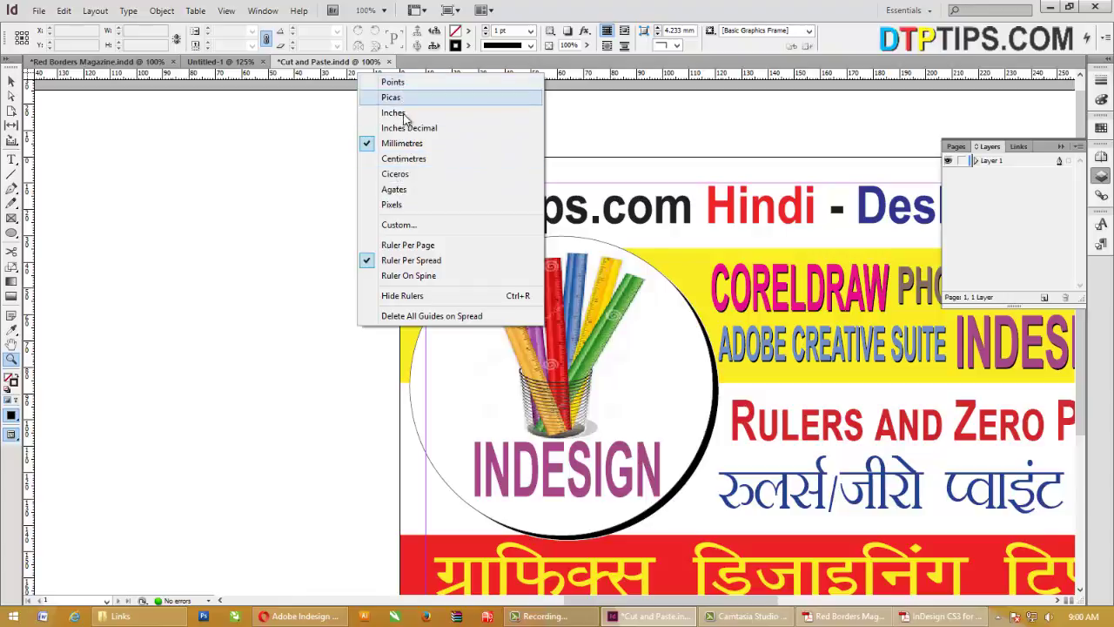
click(259, 78)
right_click(258, 78)
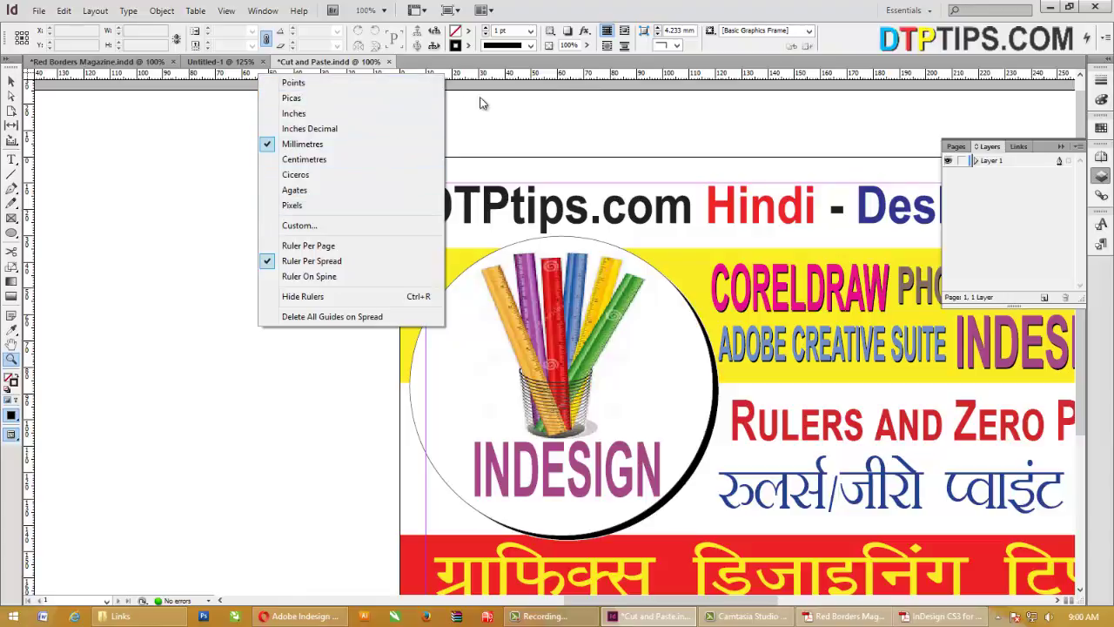
click(293, 82)
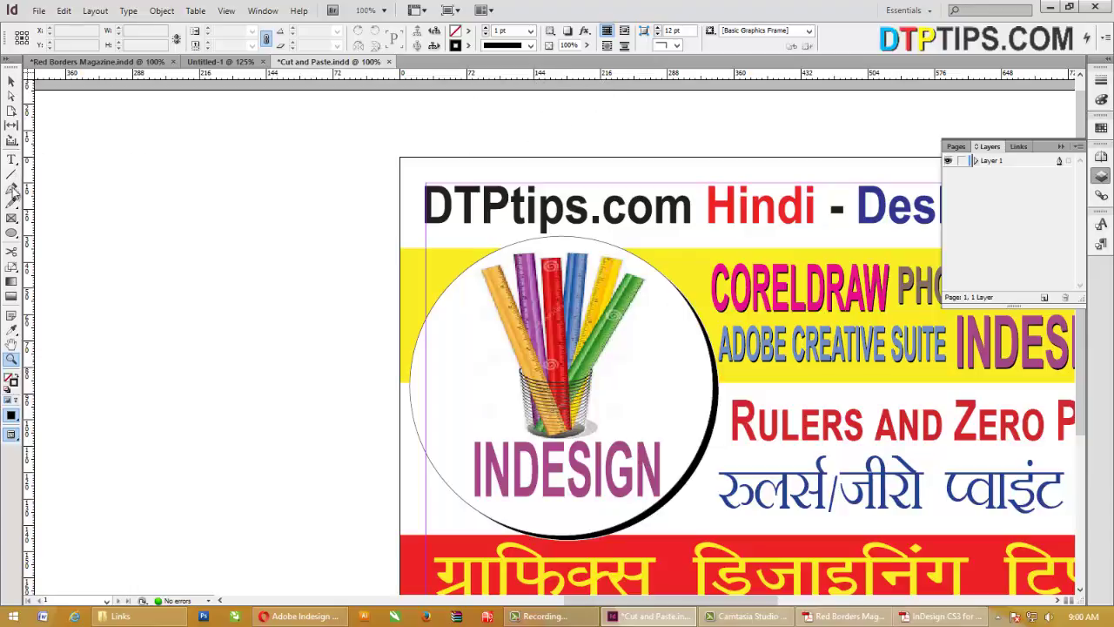
Step: Draw a small circle on the pasteboard beside the page and set its width to 60 pt
click(11, 232)
drag(144, 182, 195, 233)
click(130, 31)
text(60)
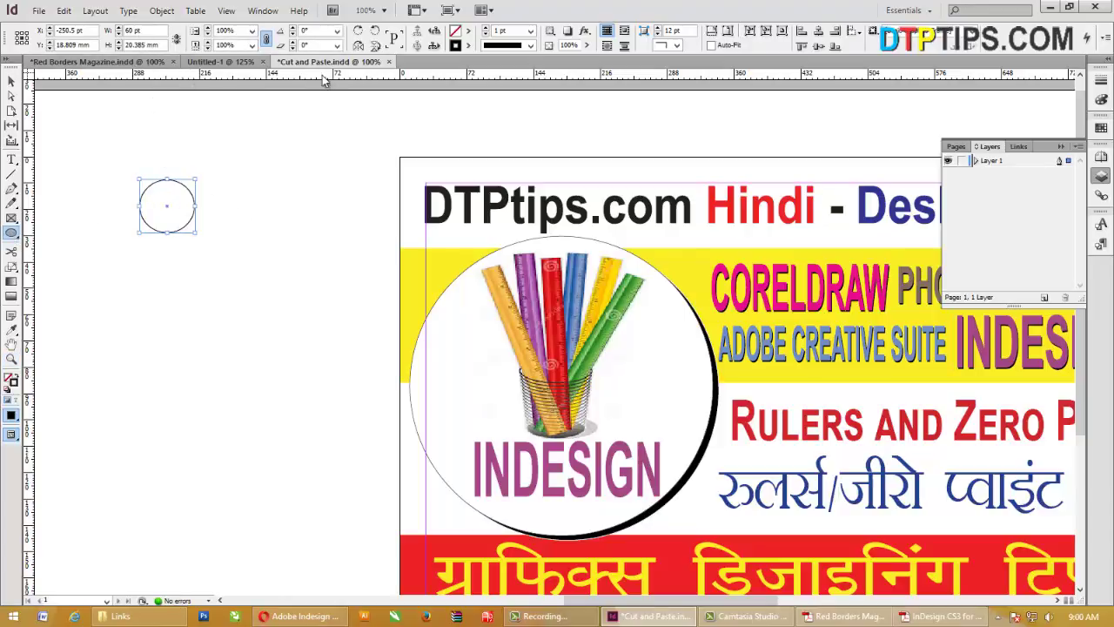
Step: Set the horizontal ruler's measurement units to decimal inches and return to the Selection tool
right_click(425, 80)
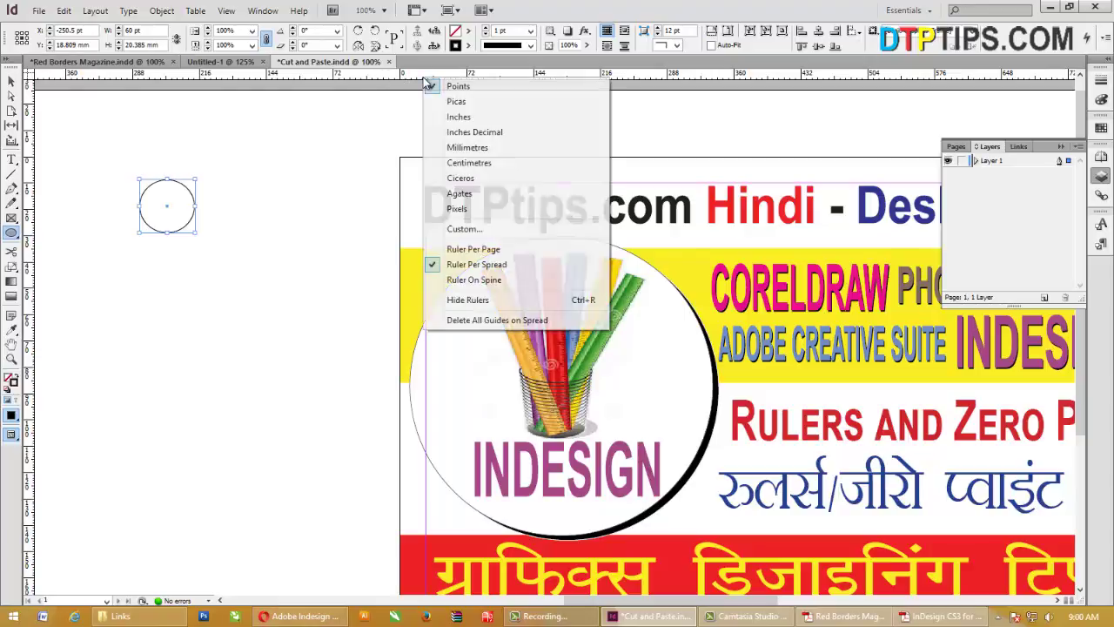
click(392, 83)
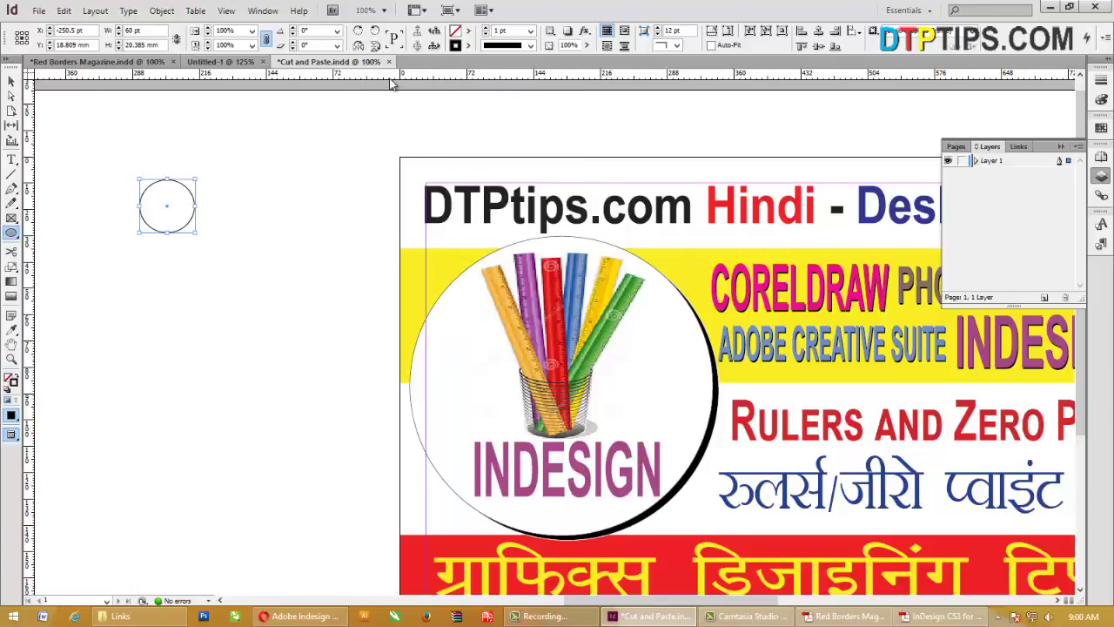
right_click(460, 80)
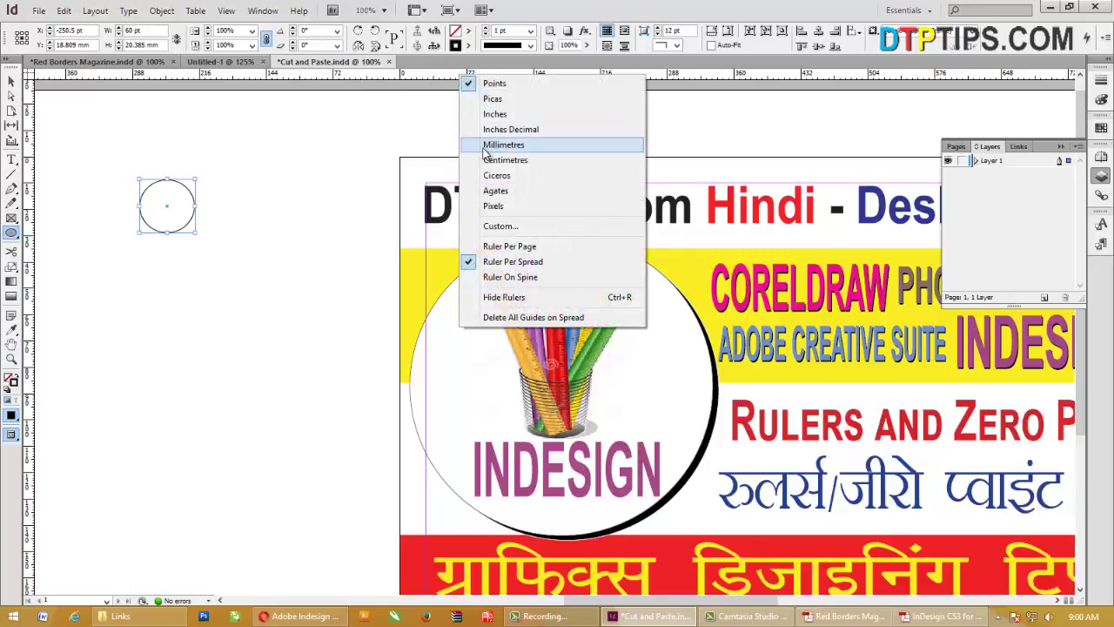
click(488, 129)
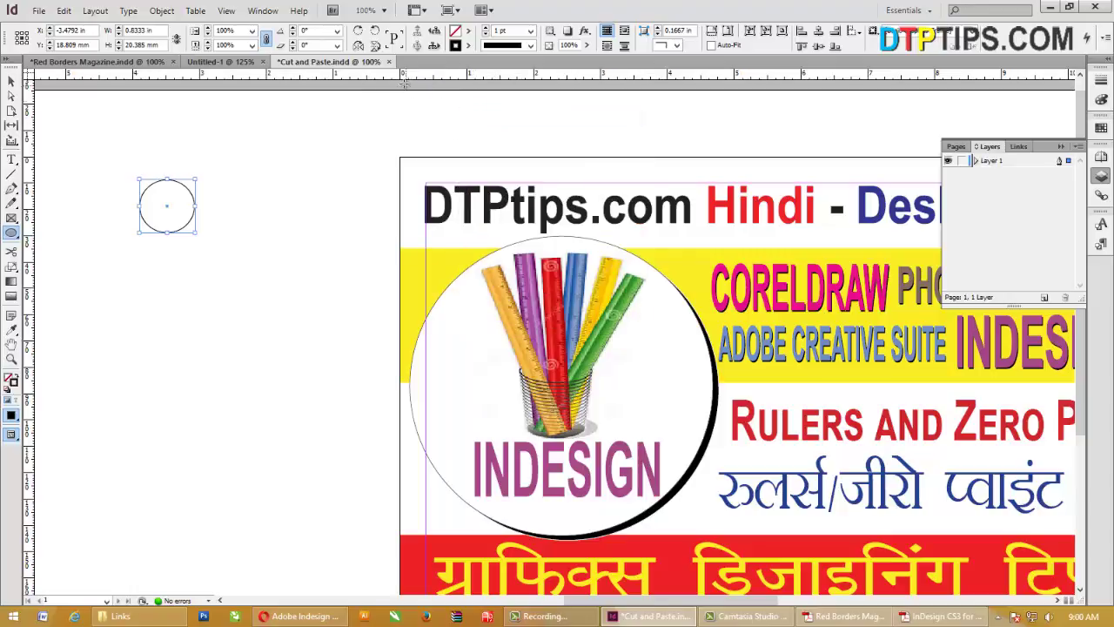
click(9, 82)
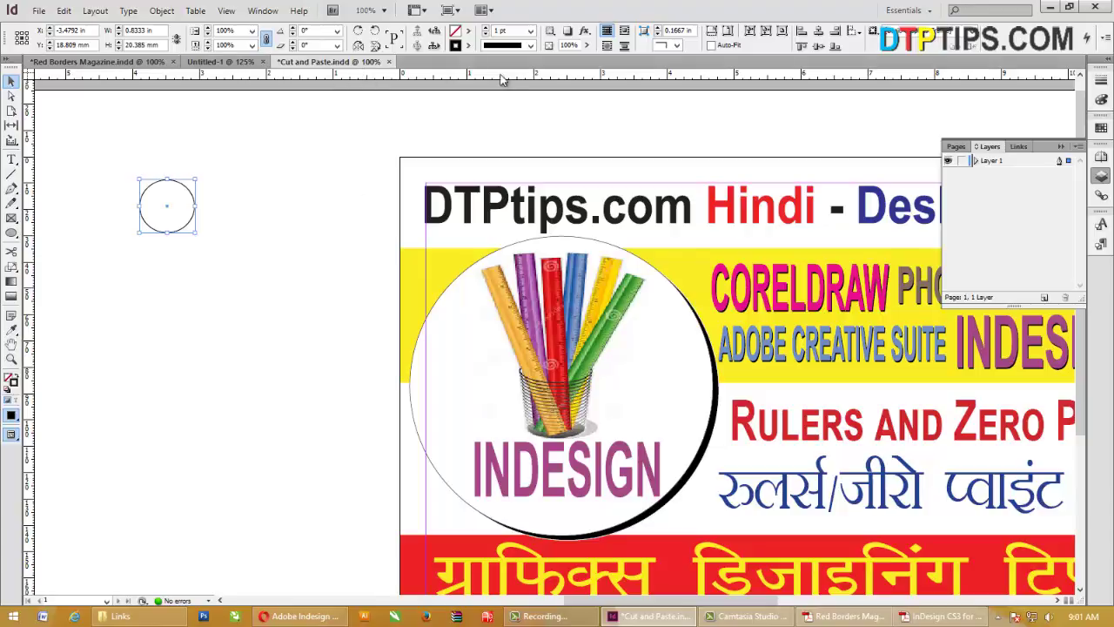
Step: Set the vertical ruler's measurement units to inches
click(63, 11)
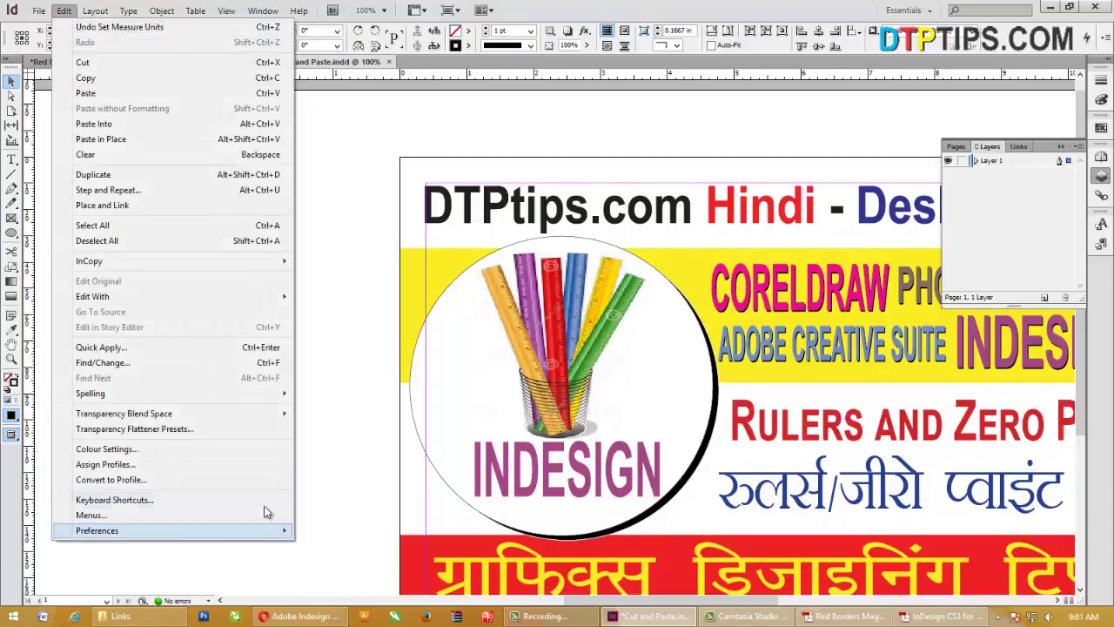
click(733, 79)
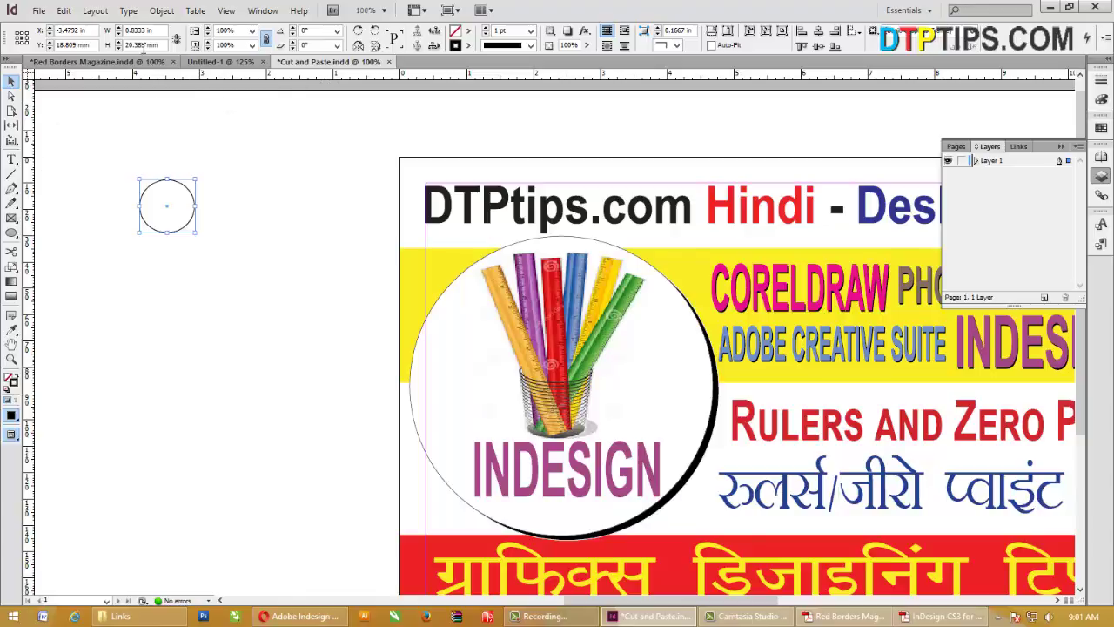
drag(145, 45, 157, 45)
right_click(29, 234)
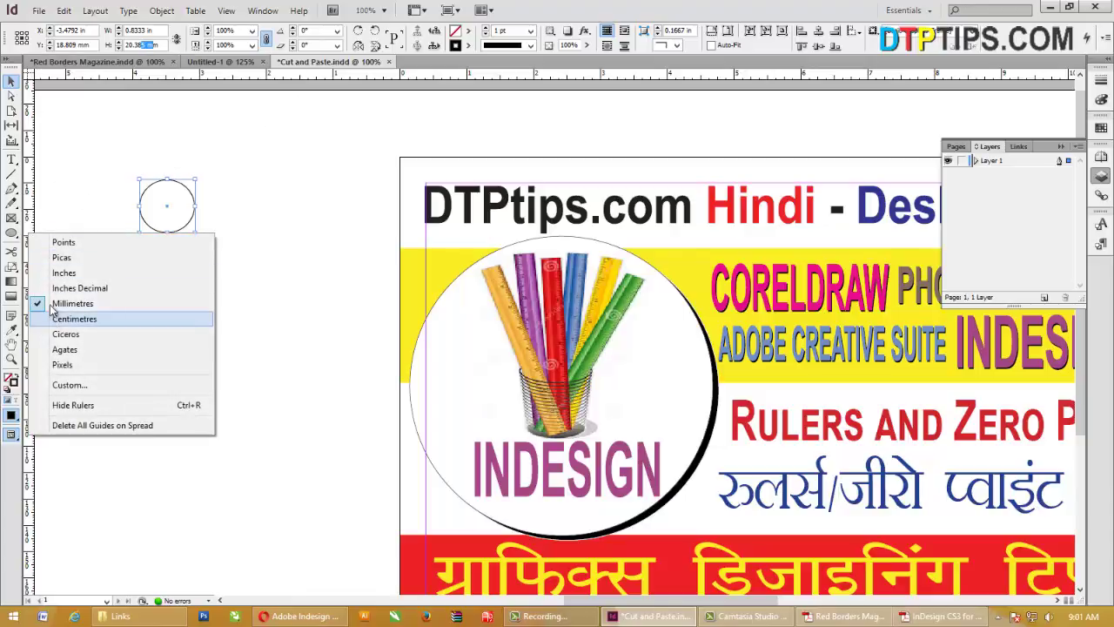
click(38, 276)
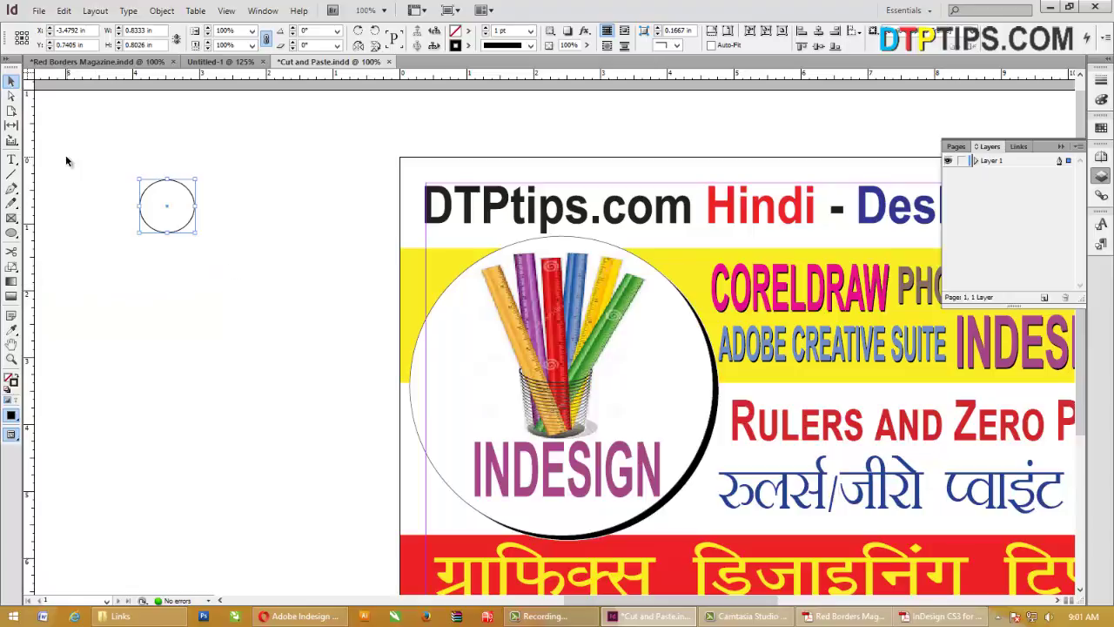
Step: Set both the horizontal and the vertical ruler to millimetres
right_click(583, 77)
click(602, 145)
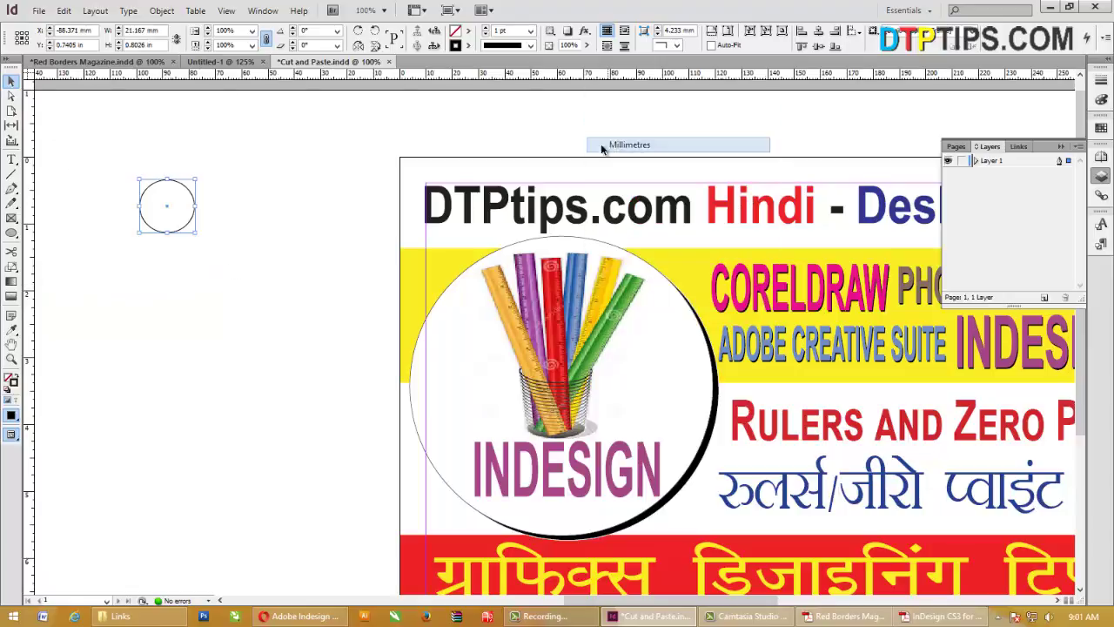
right_click(29, 287)
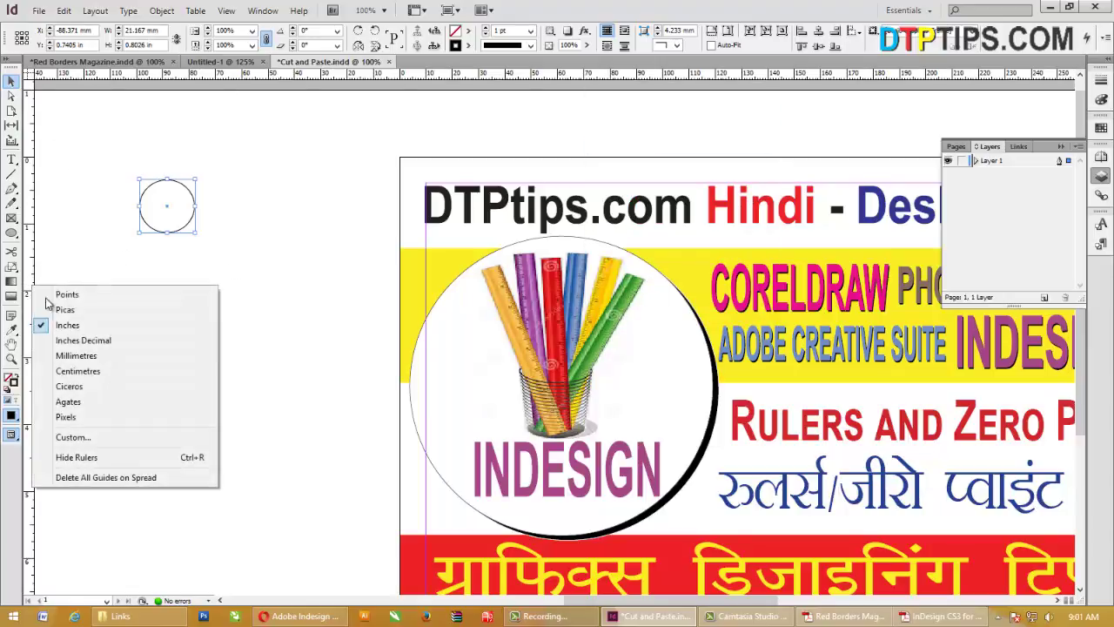
click(67, 359)
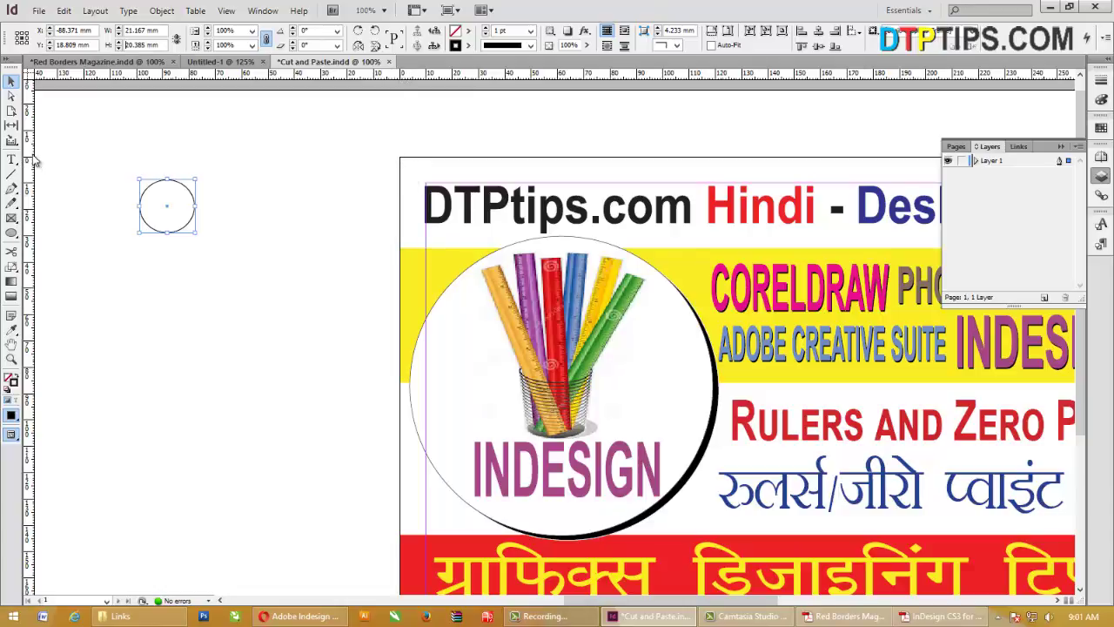
Step: Place a horizontal ruler guide along the page's top edge and a vertical guide along its left edge
drag(171, 84, 293, 157)
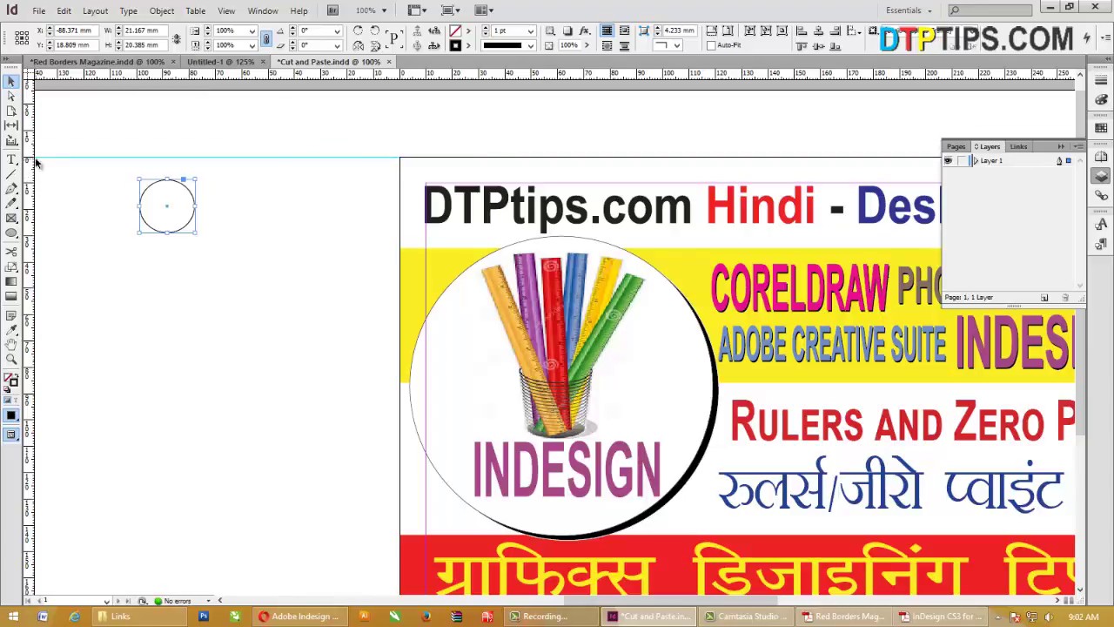
drag(44, 180, 405, 193)
drag(38, 137, 410, 135)
Step: Draw a square frame about 24.7 mm wide on the pasteboard between the circle and the page, and set its width to 1 in
click(11, 217)
drag(299, 175, 365, 240)
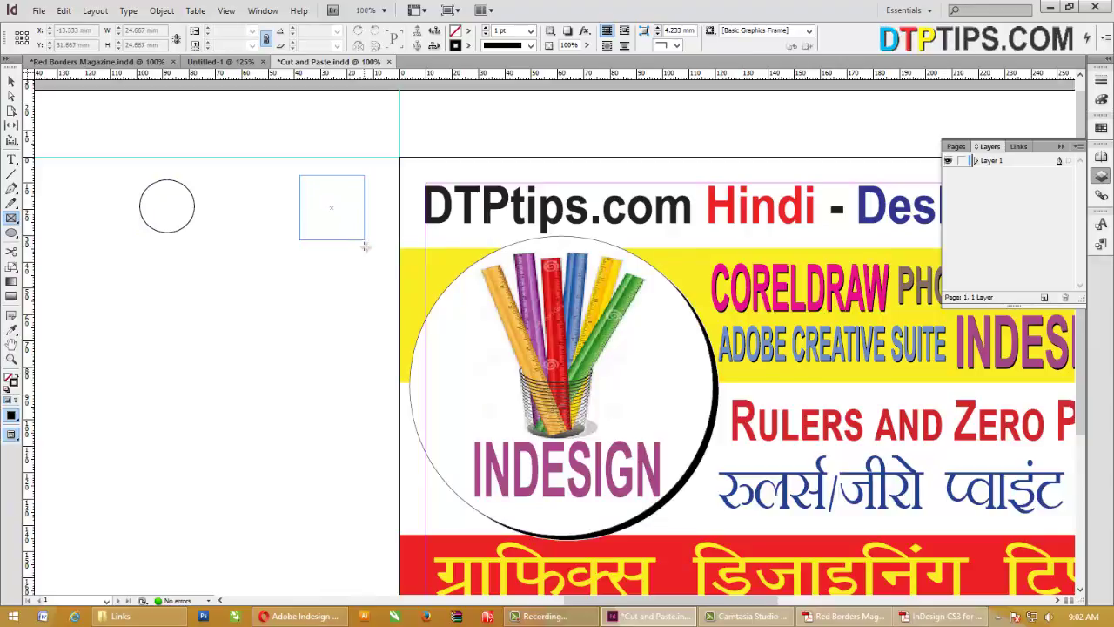
triple_click(138, 30)
text(1)
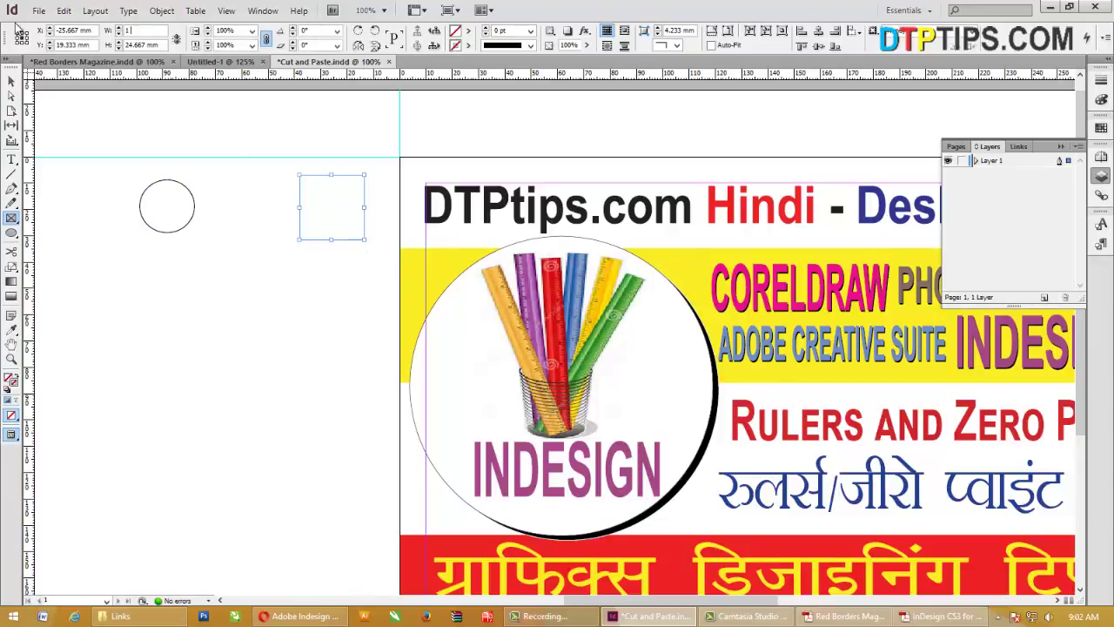
text( in)
key(Return)
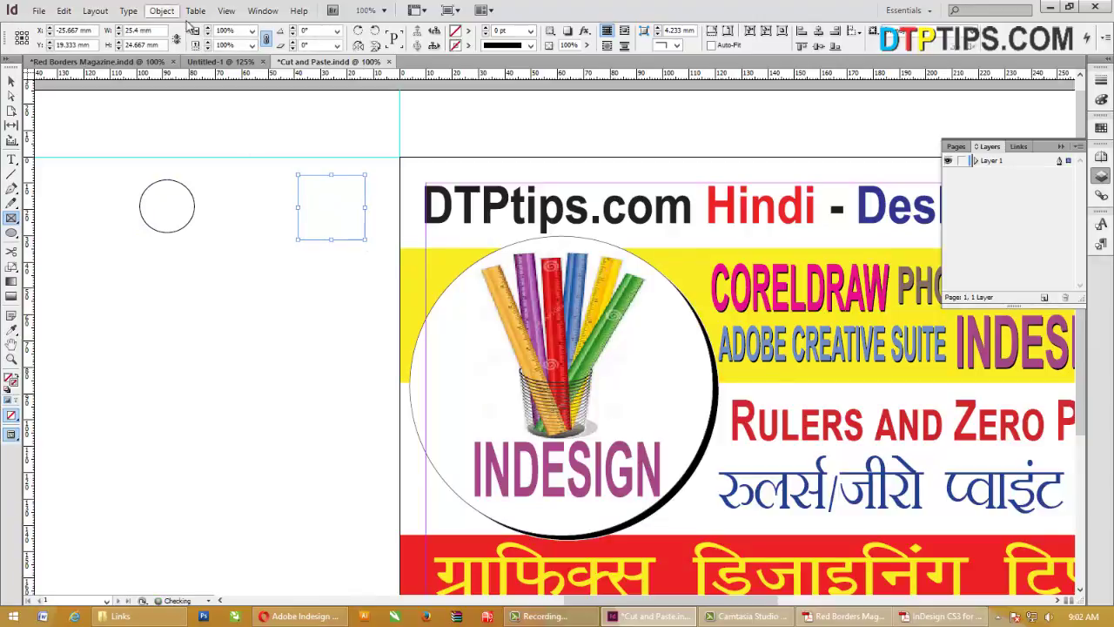
Step: Snap the square frame's upper-right corner to the guide intersection and place the ruler zero point at the frame's upper-left corner
click(11, 80)
mouse_move(369, 193)
mouse_down()
mouse_move(360, 187)
mouse_move(378, 181)
mouse_up()
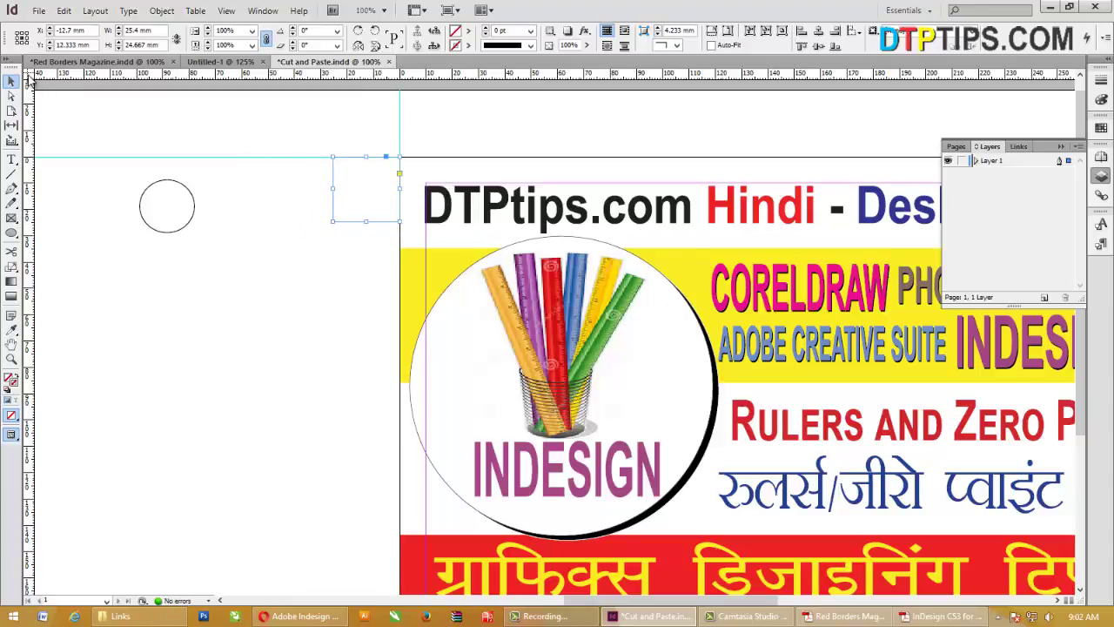
drag(35, 84, 332, 158)
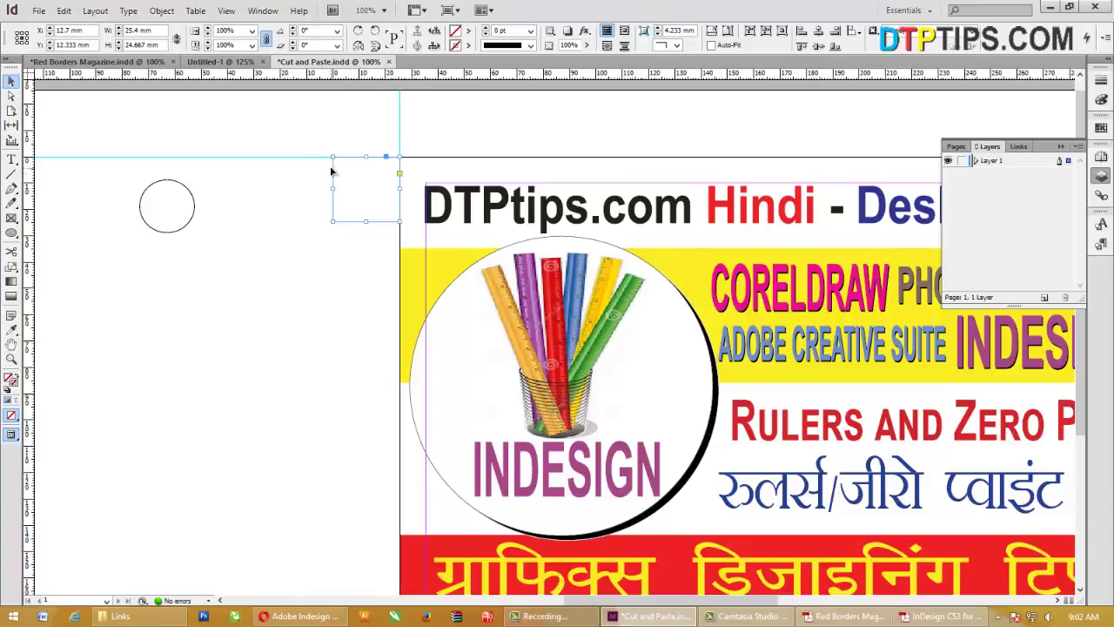
Step: Set the horizontal ruler of the Cut and Paste document to inches
right_click(458, 76)
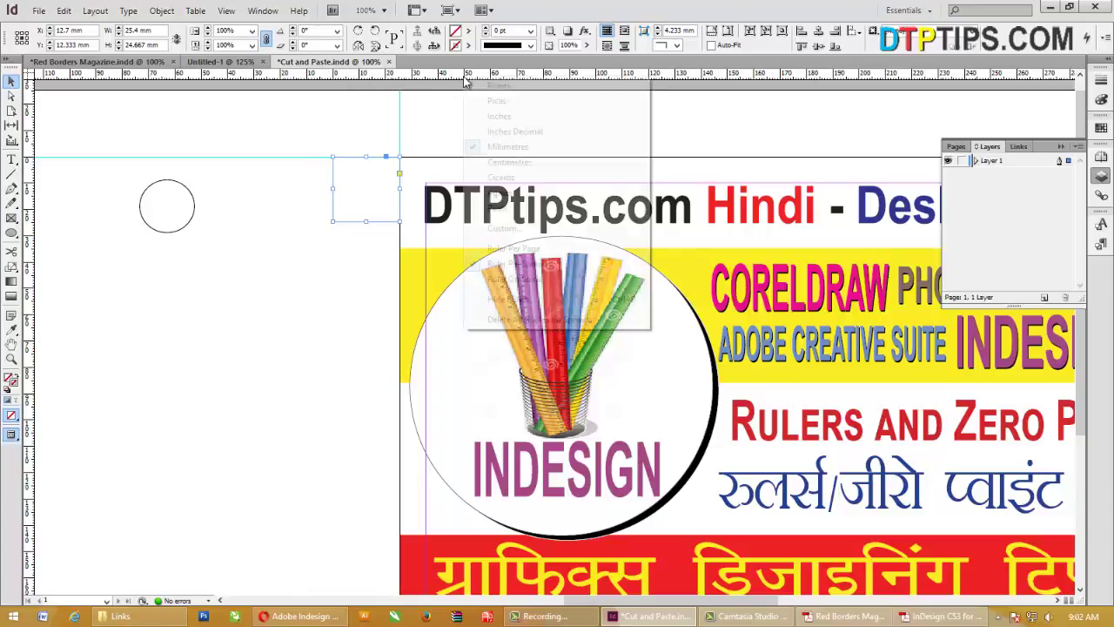
click(496, 117)
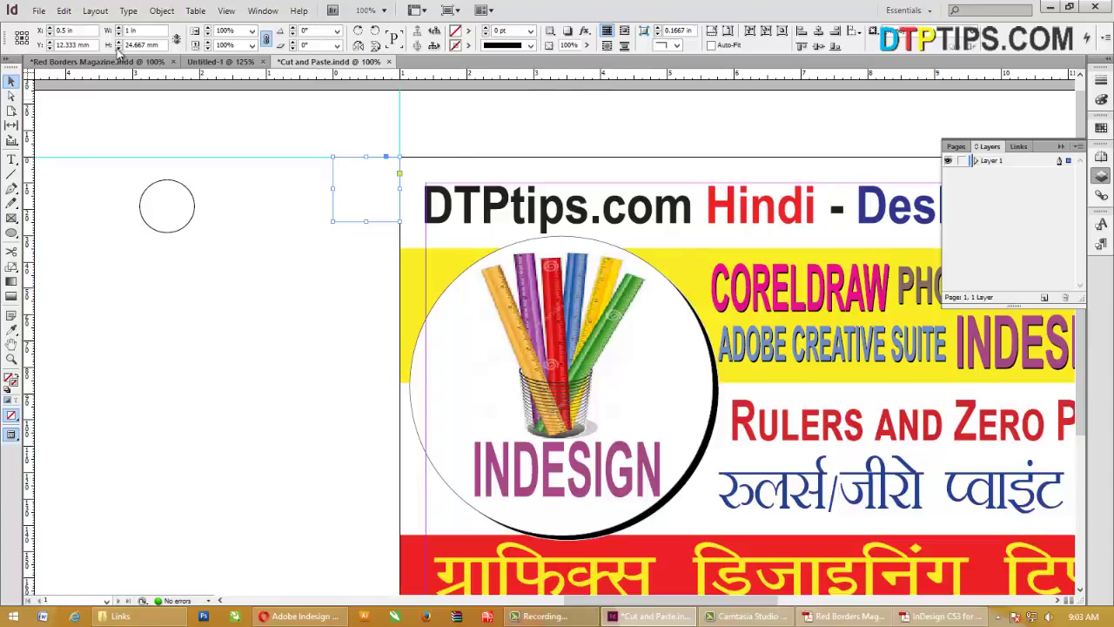
Step: Check which measurement units the new-document settings use, and cancel without creating a document
click(39, 10)
mouse_move(52, 24)
click(259, 26)
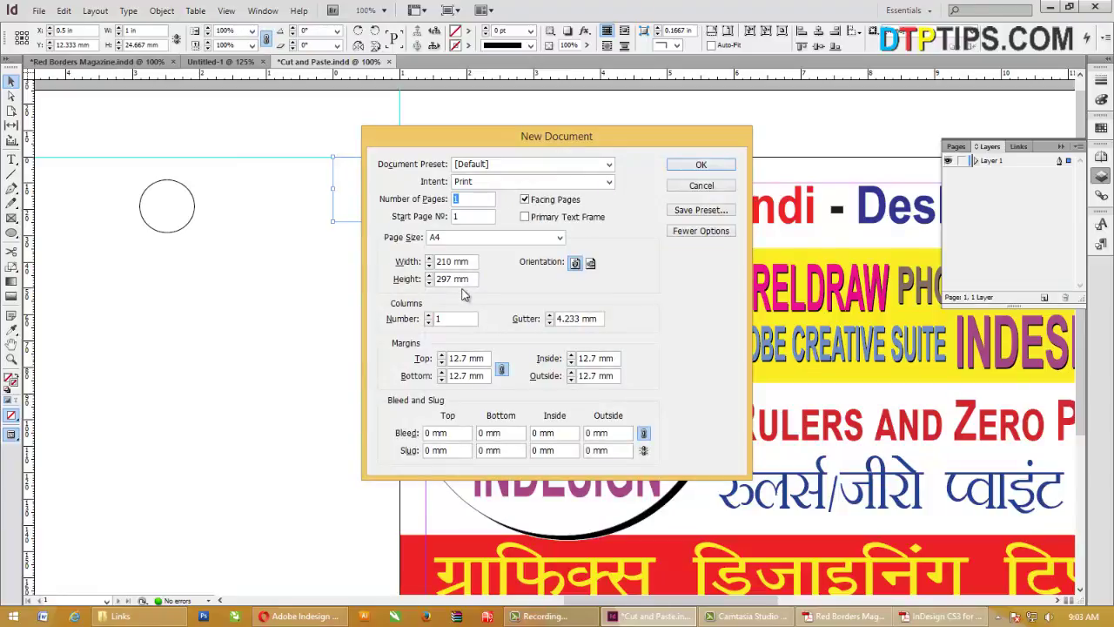
click(701, 187)
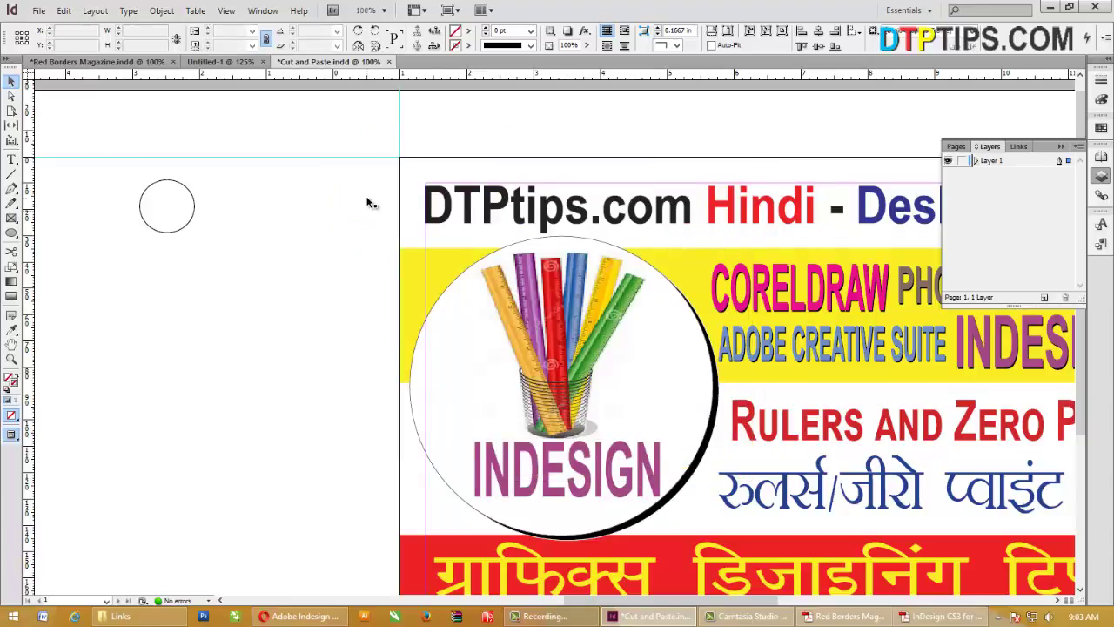
click(367, 203)
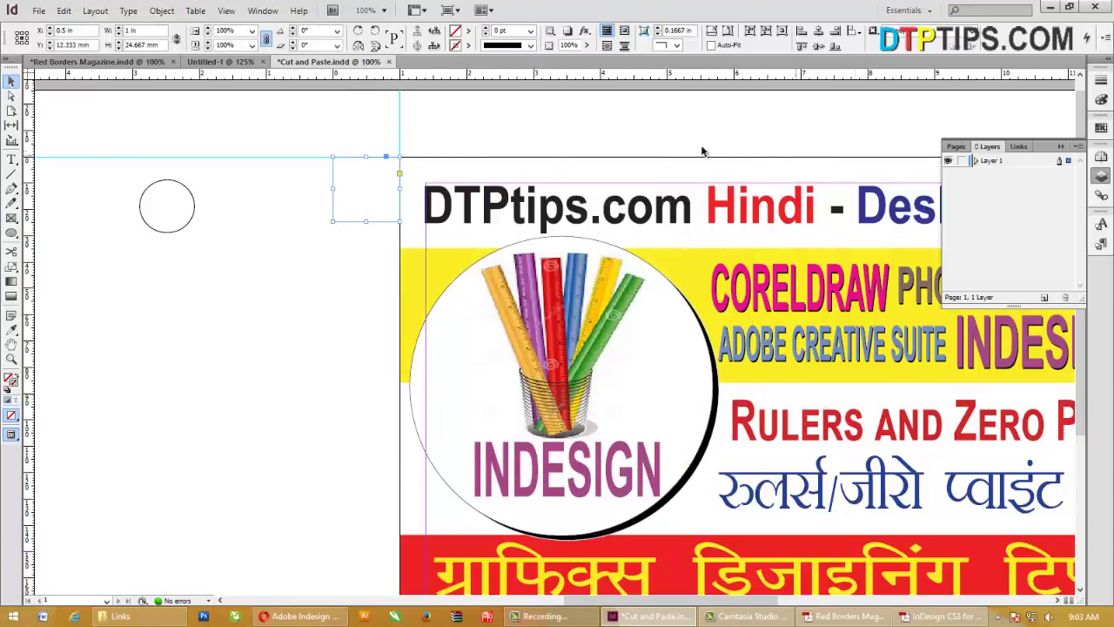
click(364, 152)
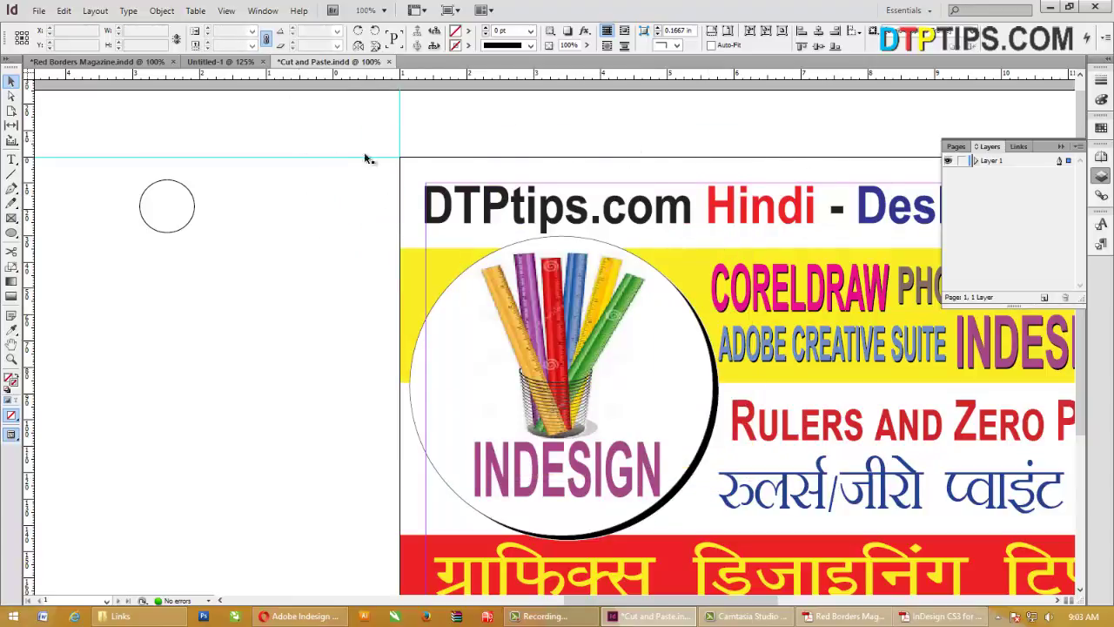
click(391, 194)
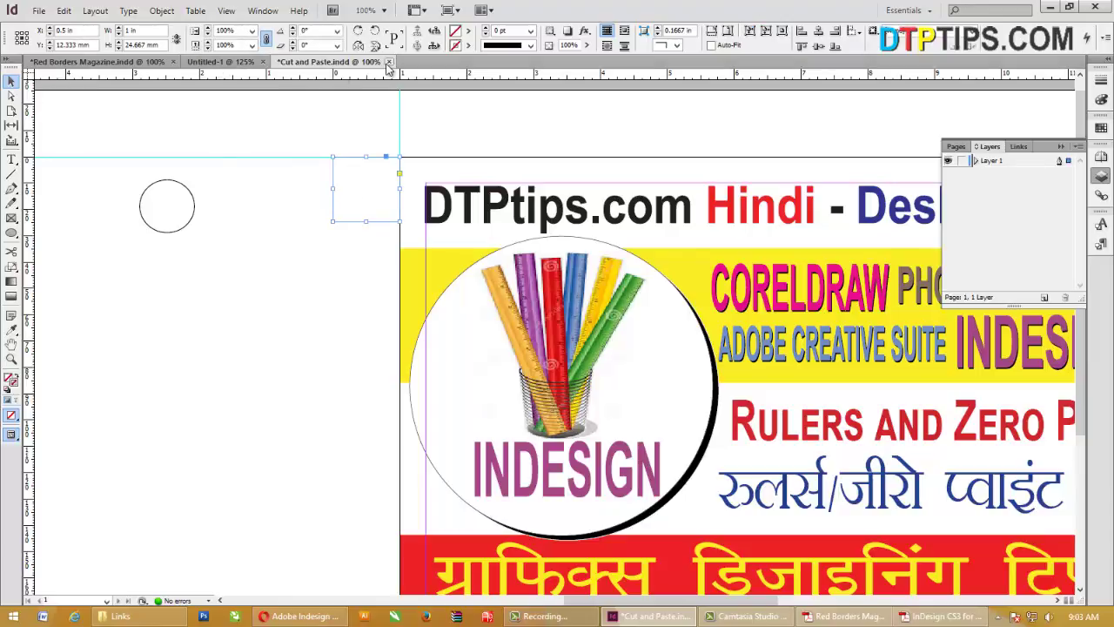
Step: Save the Cut and Paste document under the new name Rulers in the Open Files folder and close it
click(389, 62)
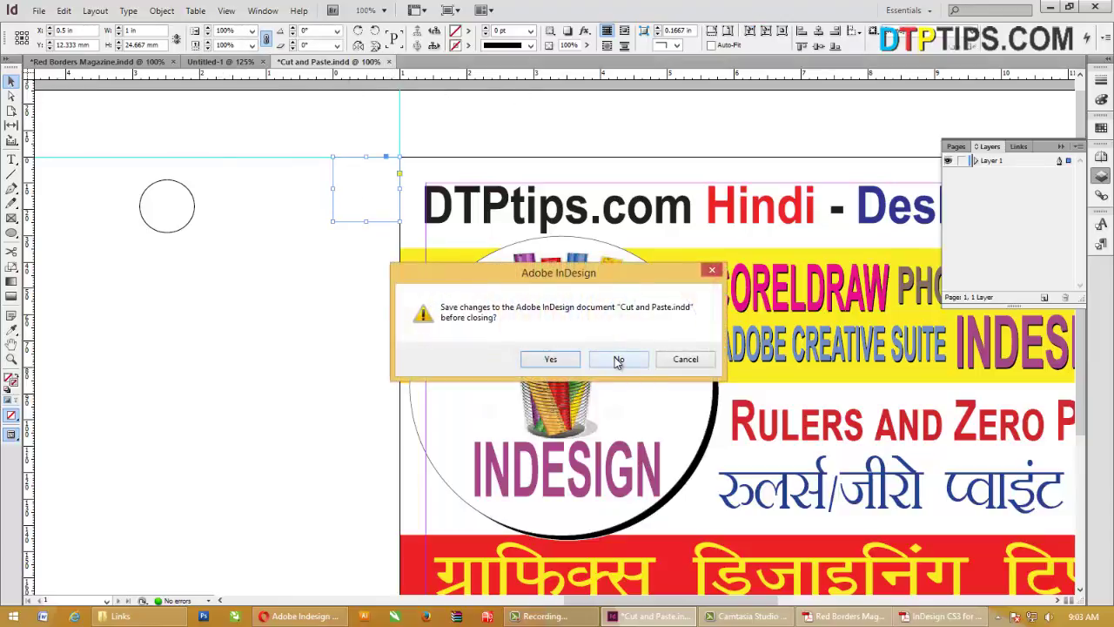
click(684, 362)
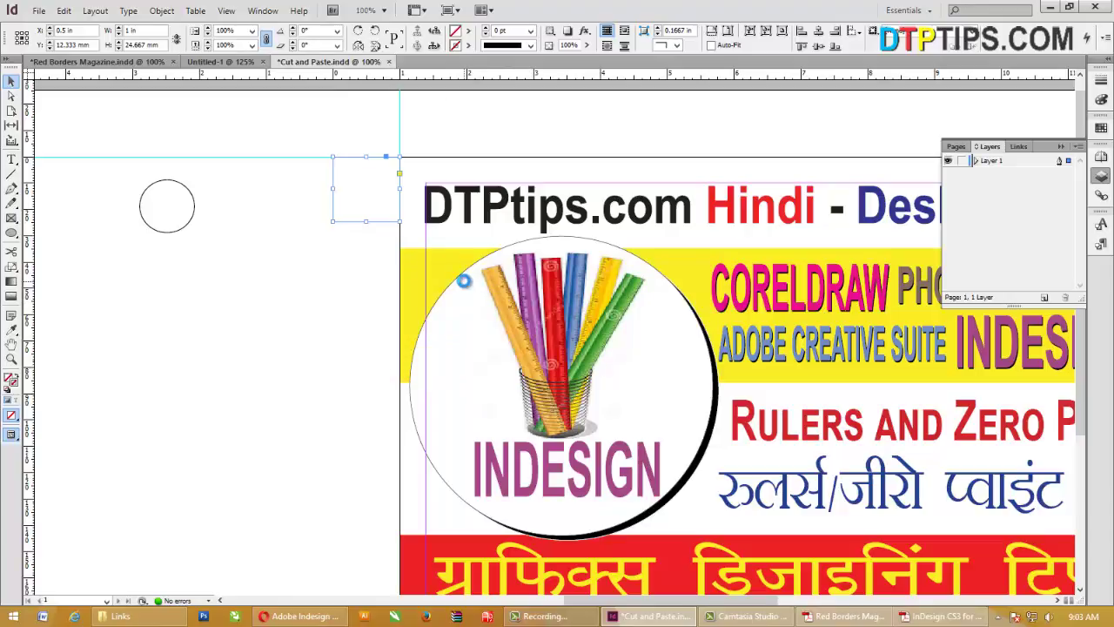
key(ctrl+shift+s)
click(530, 465)
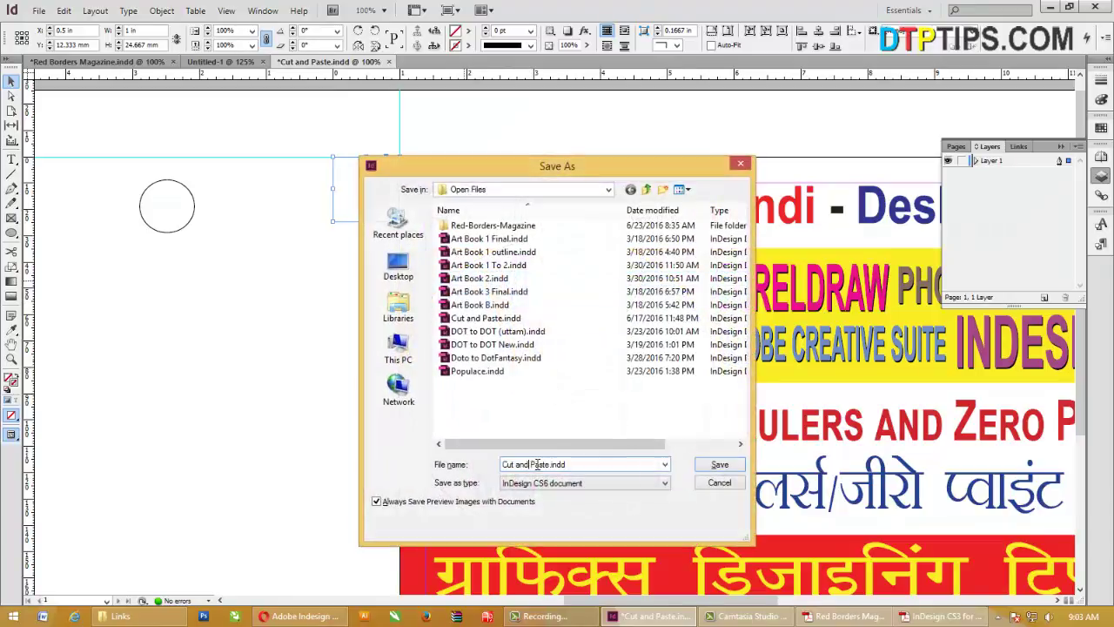
key(ctrl+a)
text(Rule)
key(Return)
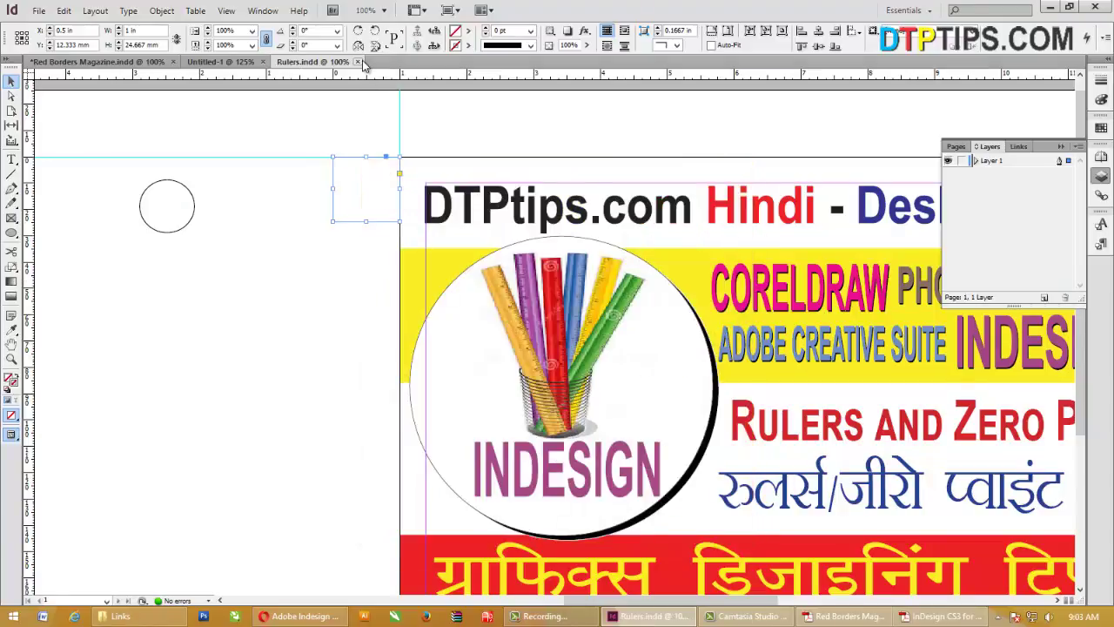
click(357, 61)
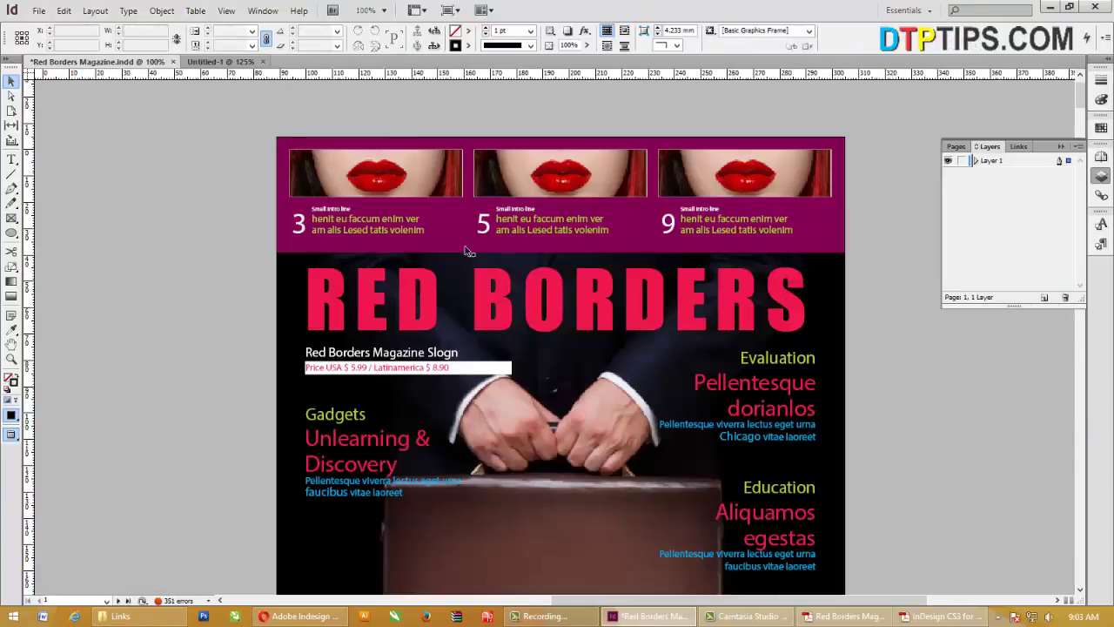
Step: Close the Red Borders Magazine document with its changes saved, and close the untitled document
click(171, 63)
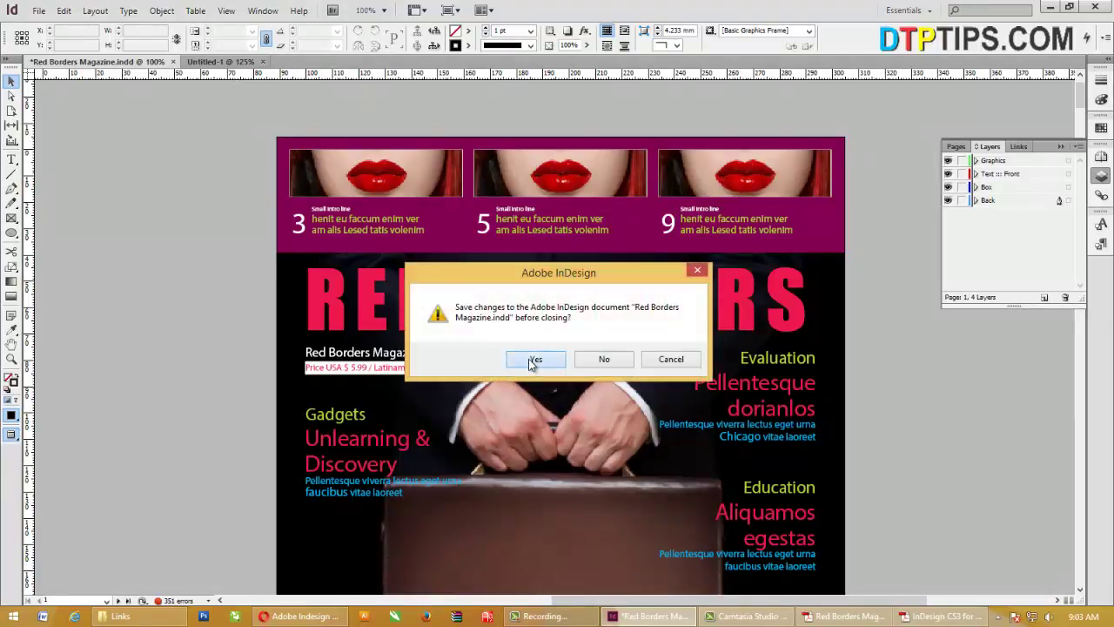
click(533, 360)
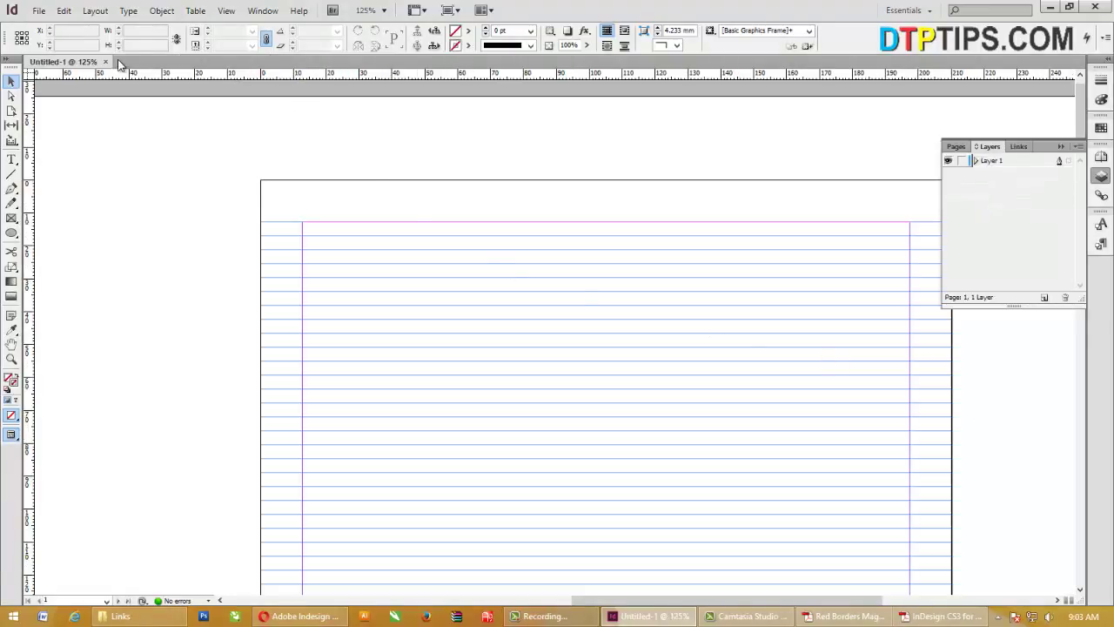
click(106, 62)
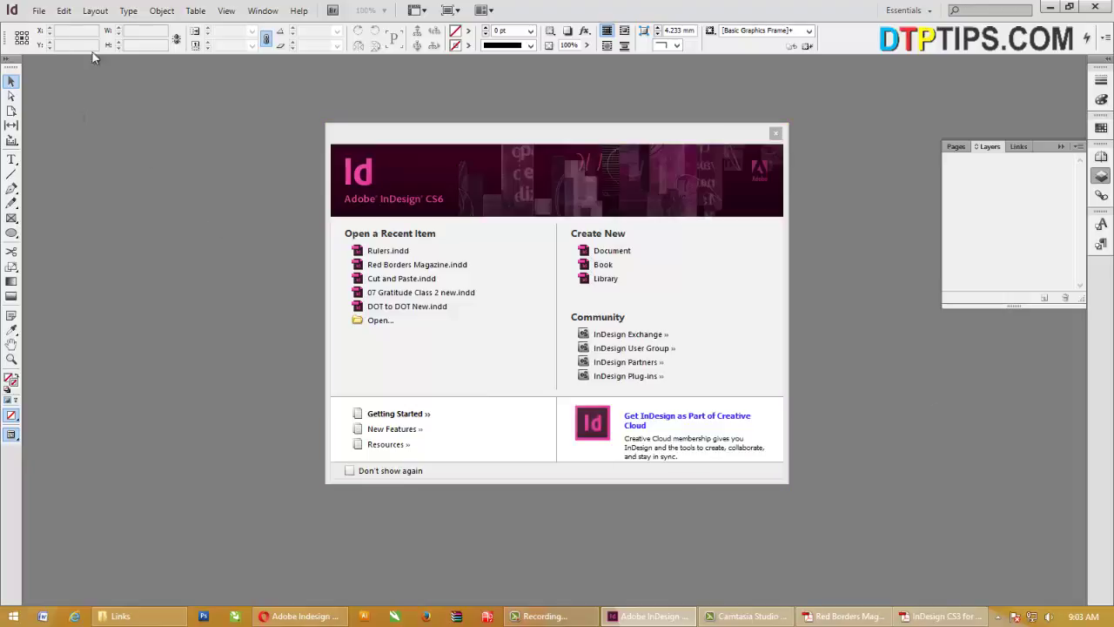
Step: With no document open, set the default horizontal and vertical ruler units to centimetres in the Units & Increments preferences
click(63, 11)
mouse_move(261, 530)
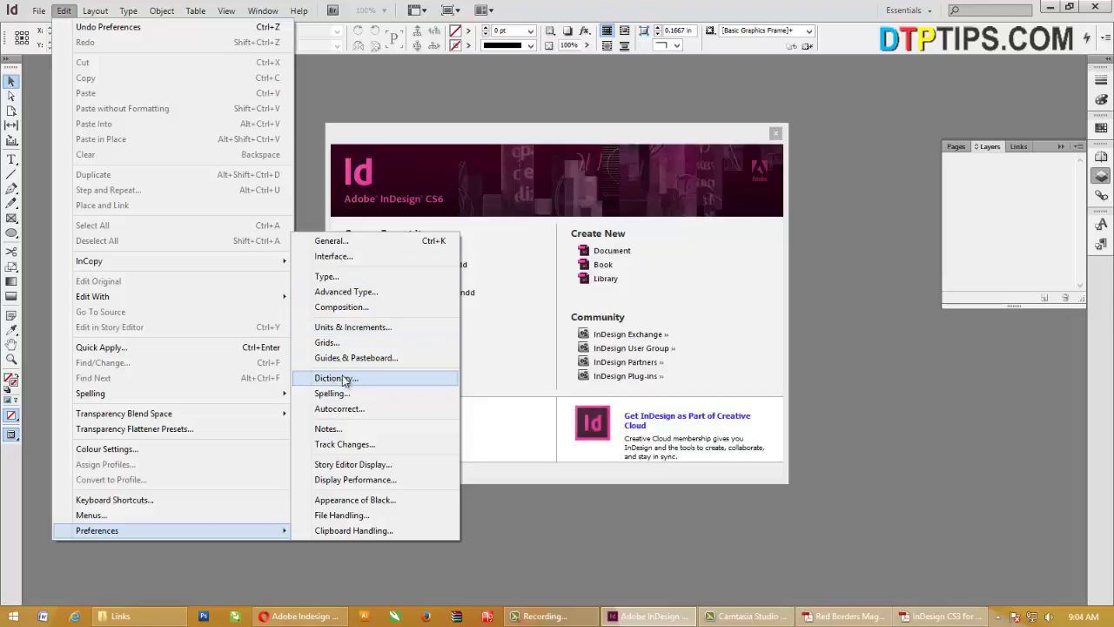
click(354, 327)
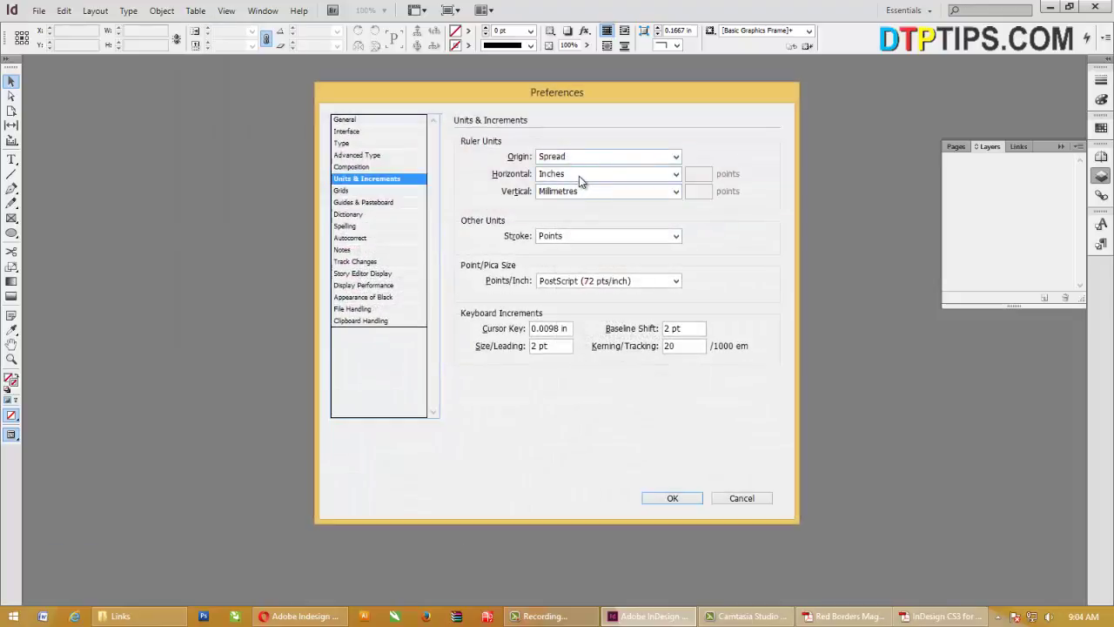
click(579, 175)
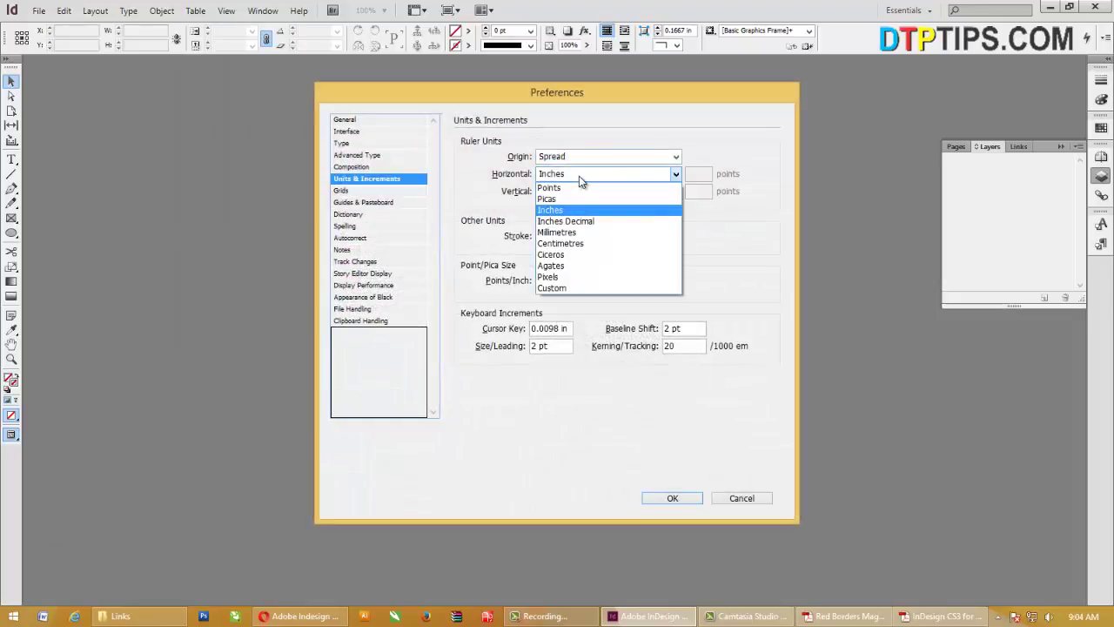
click(561, 244)
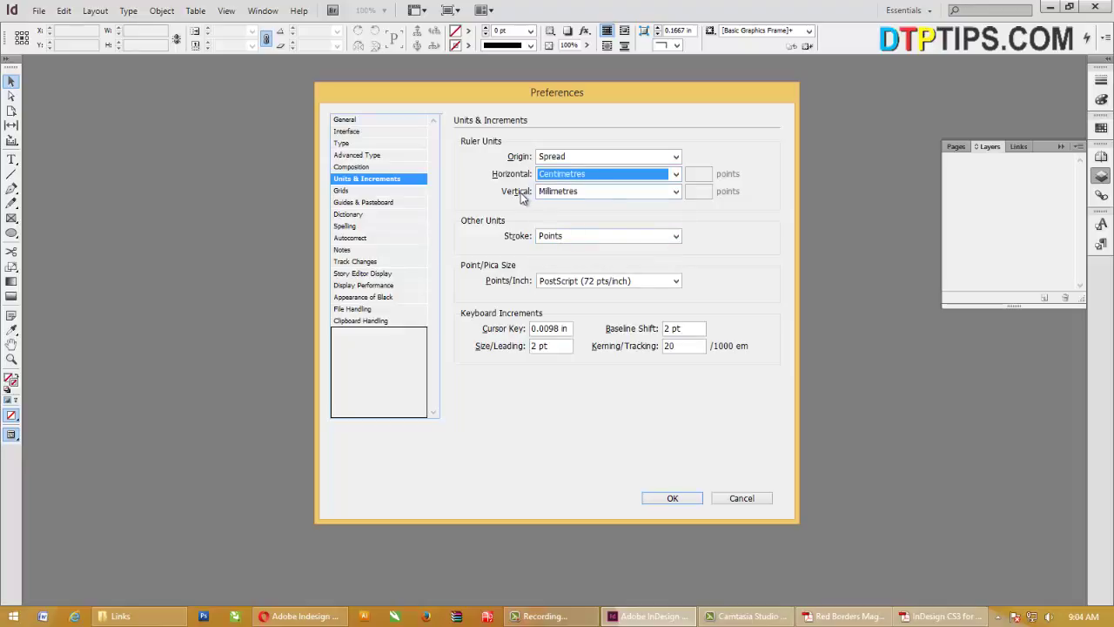
click(592, 194)
click(584, 262)
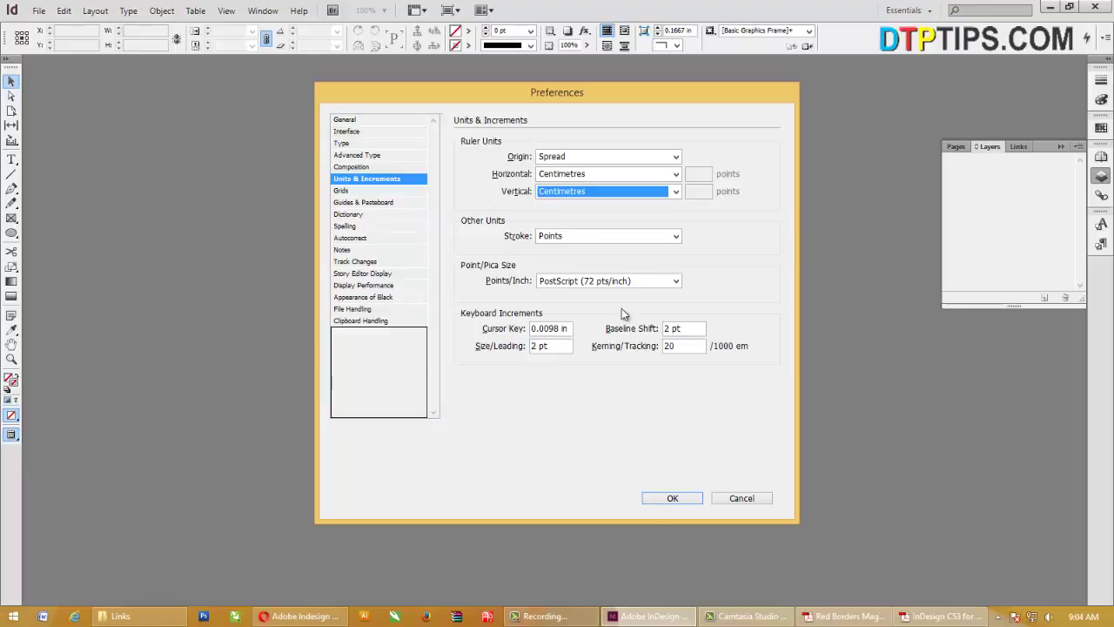
click(669, 498)
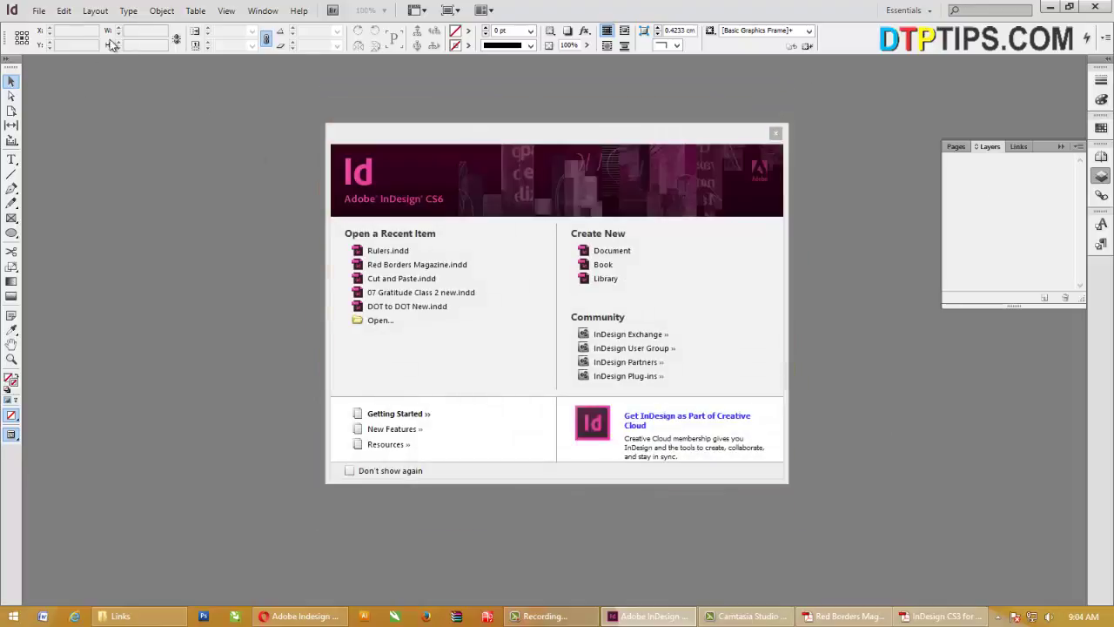
Step: Create a one-page A4 print document of 21 x 29.7 cm with facing pages and 1.27 cm margins
click(39, 10)
mouse_move(61, 27)
click(248, 24)
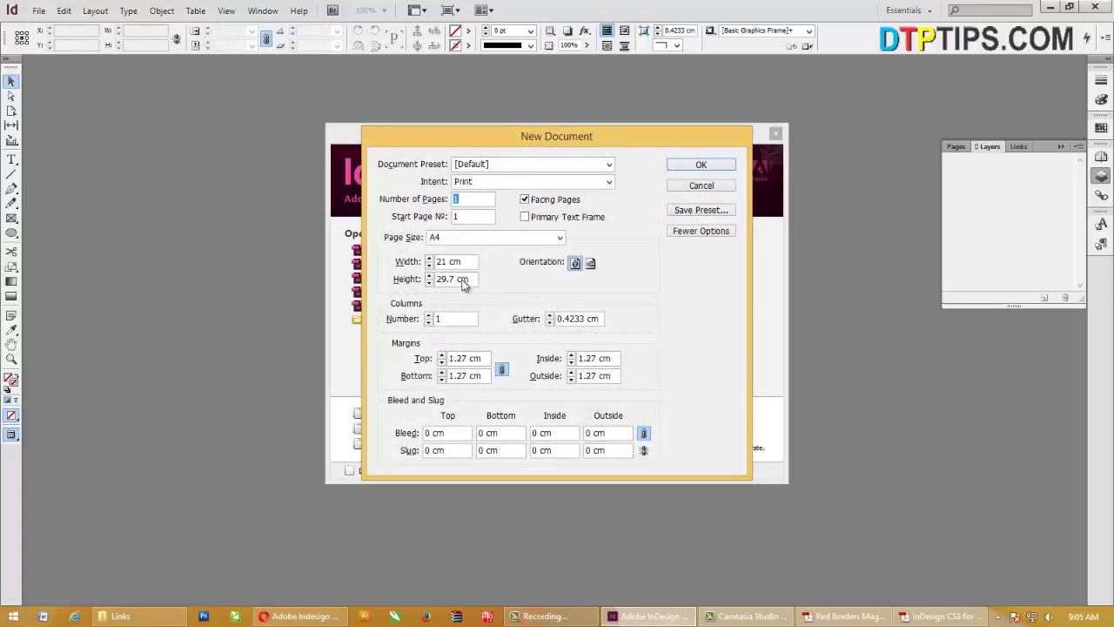
click(697, 165)
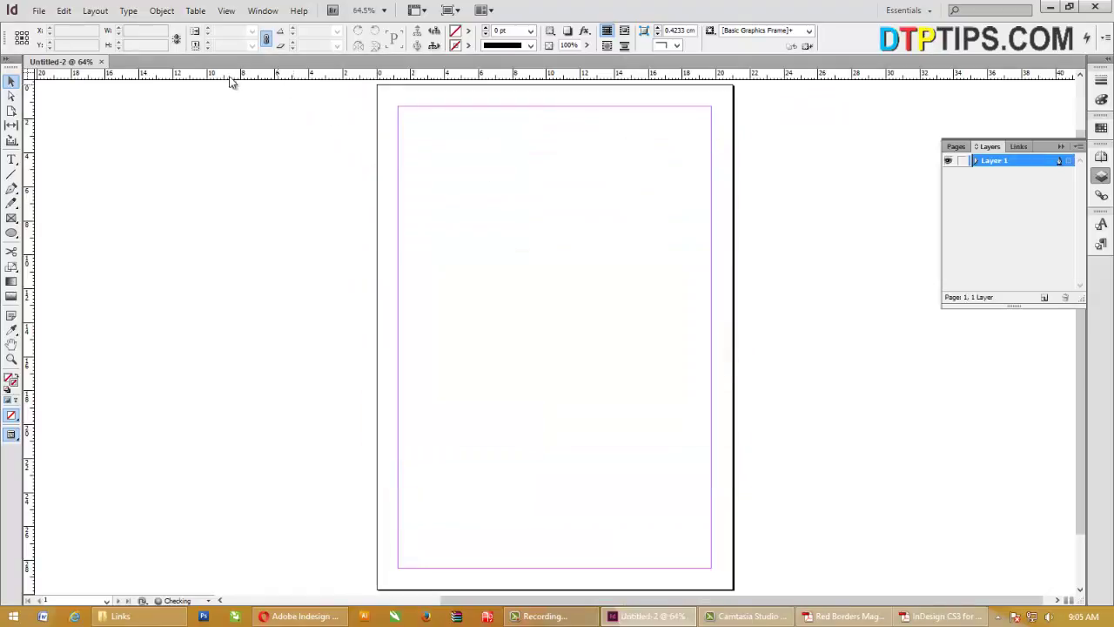
Step: Check the new document's horizontal ruler units and set that ruler to inches
right_click(203, 79)
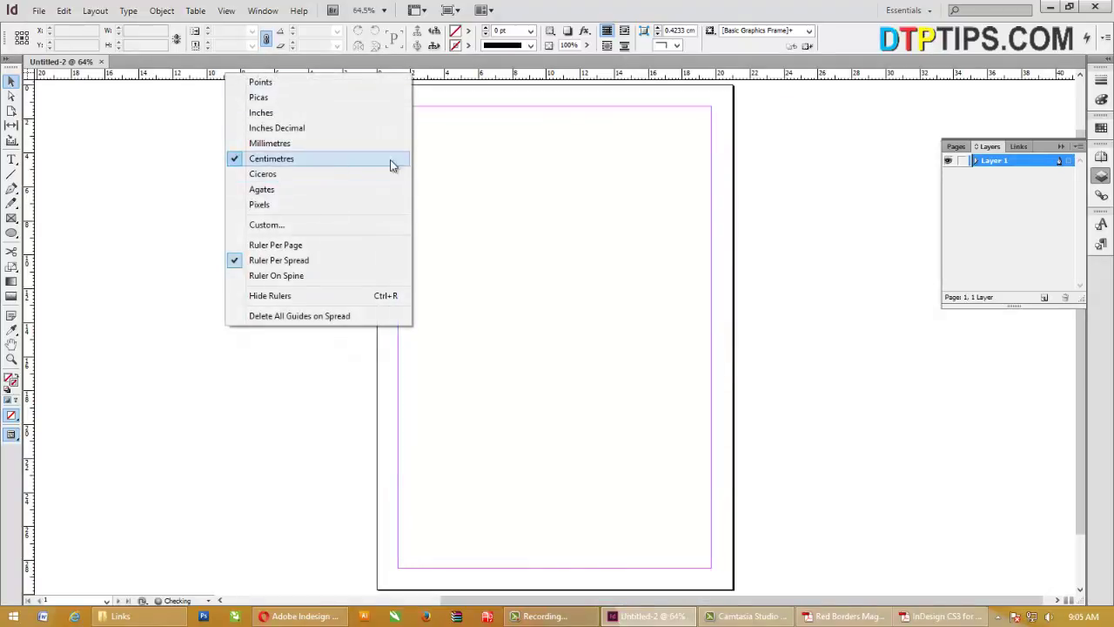
click(389, 160)
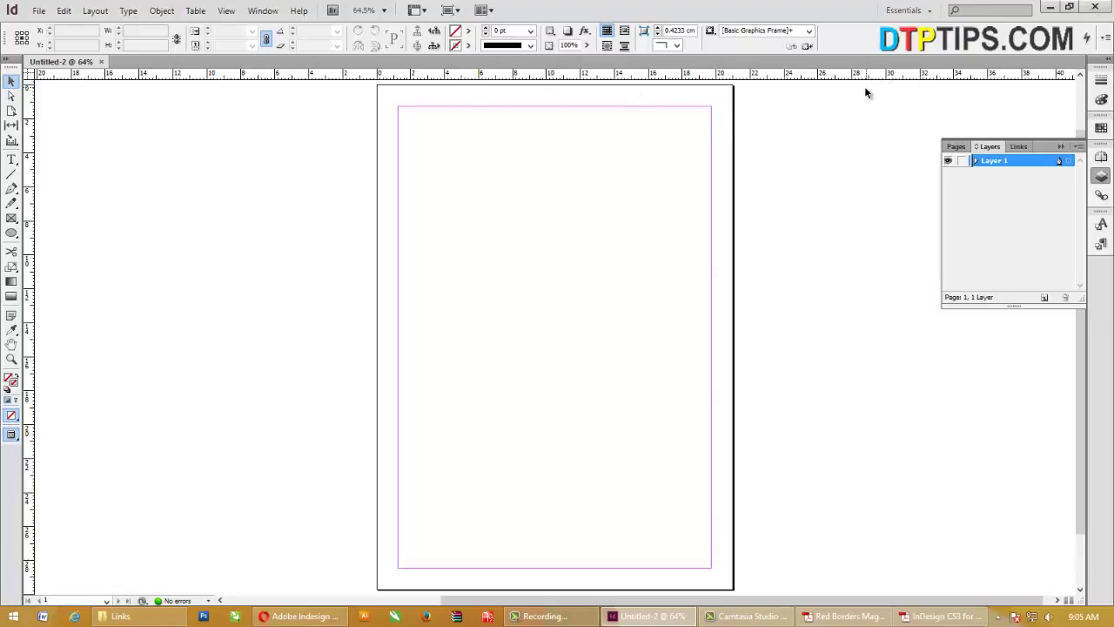
right_click(786, 74)
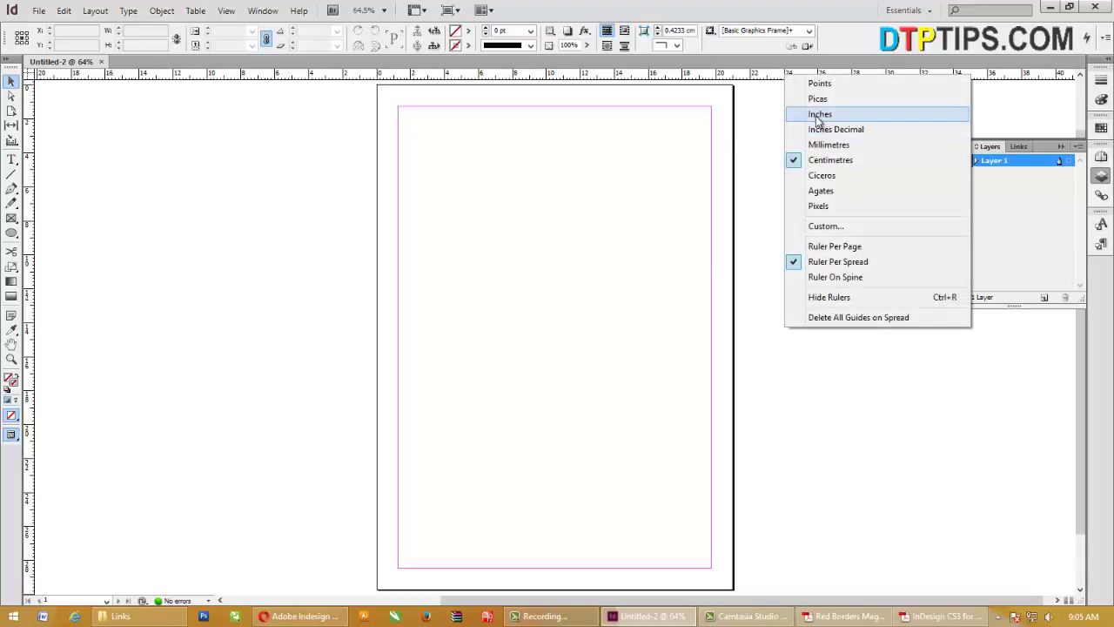
click(818, 115)
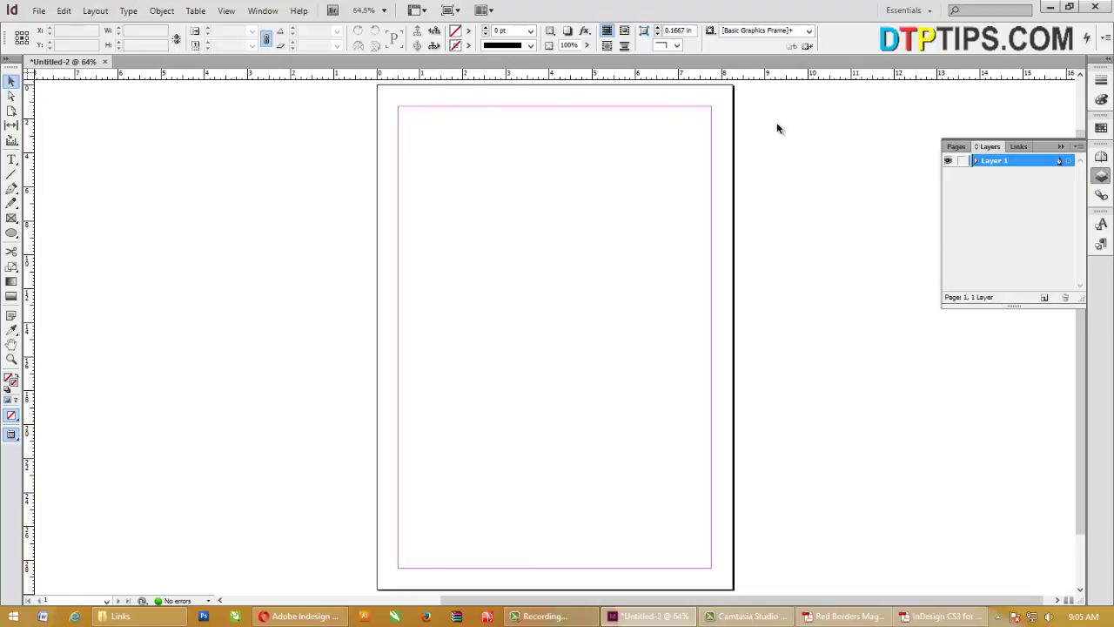
Step: Open the settings for another new document to check its units, and cancel them
click(39, 11)
mouse_move(48, 26)
click(248, 26)
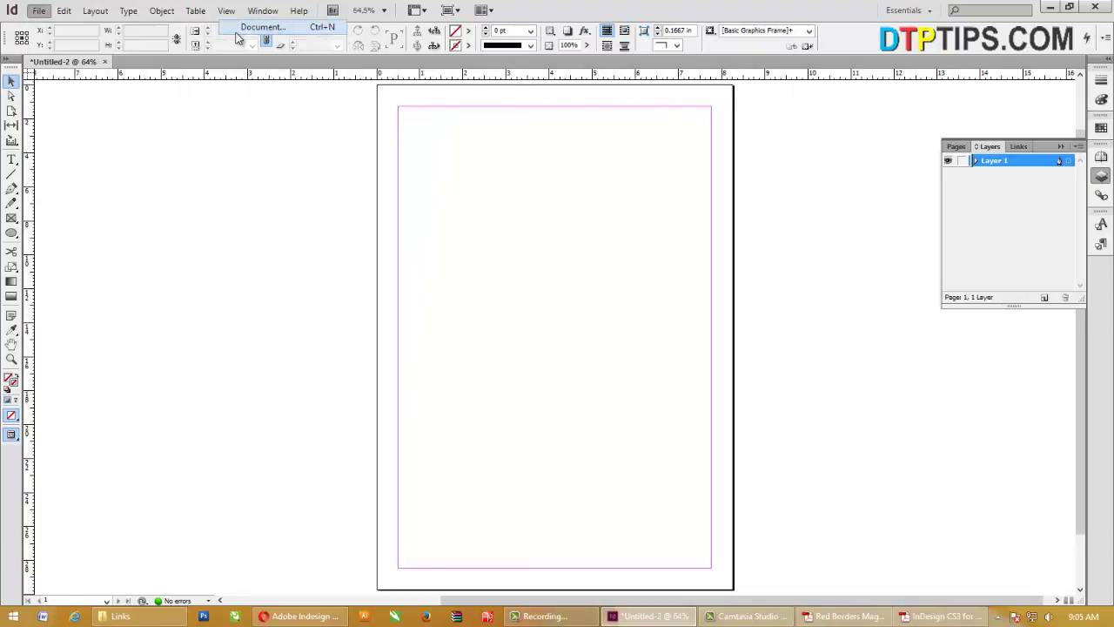
click(710, 184)
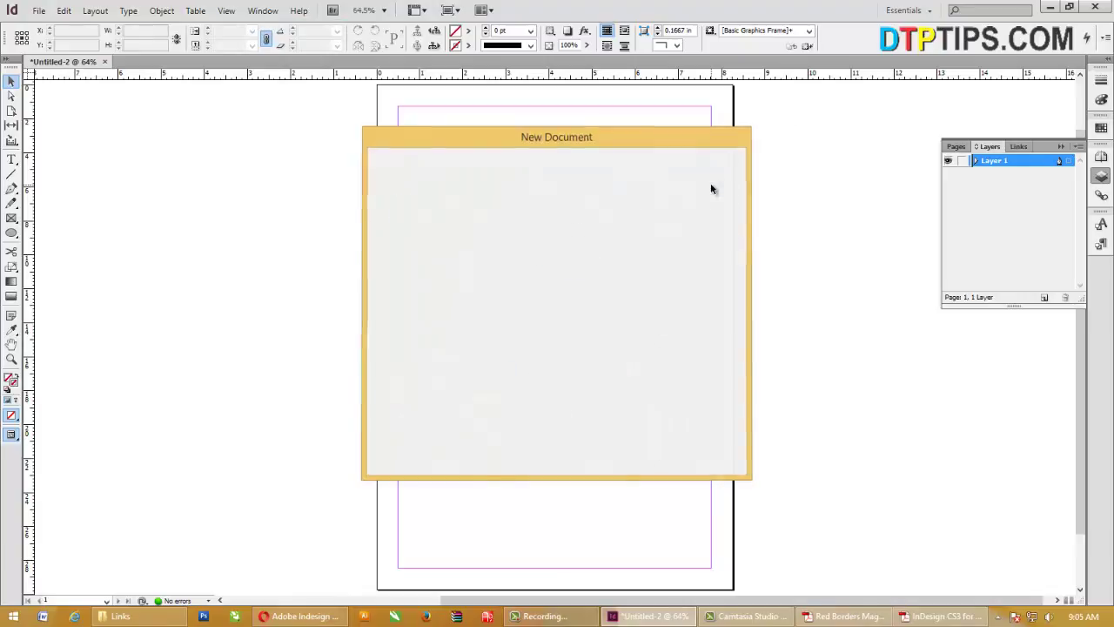
click(63, 10)
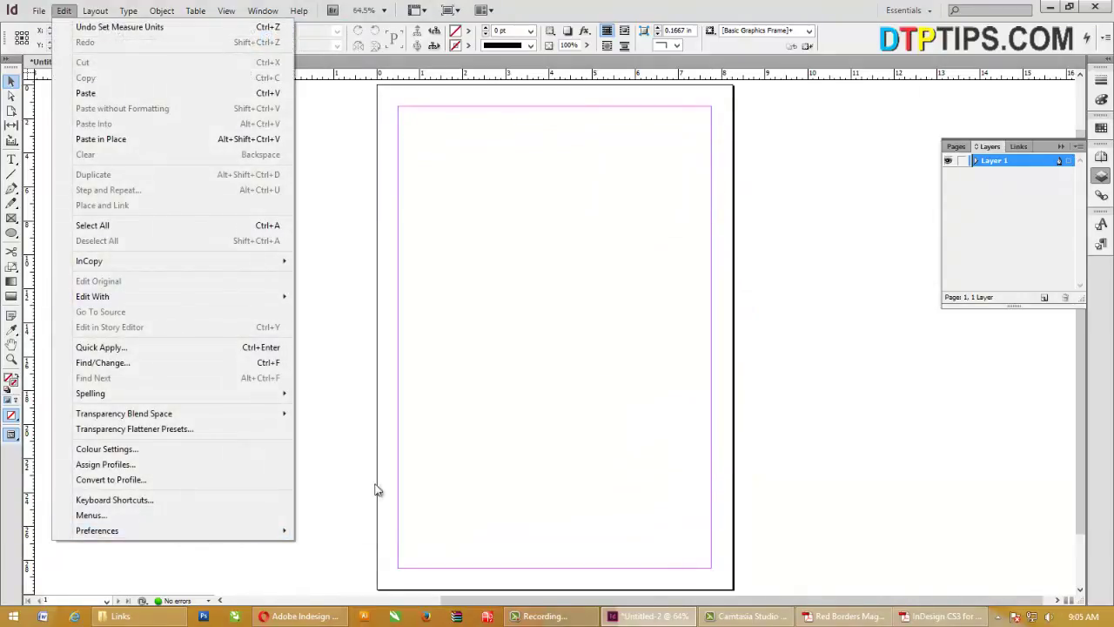
mouse_move(253, 531)
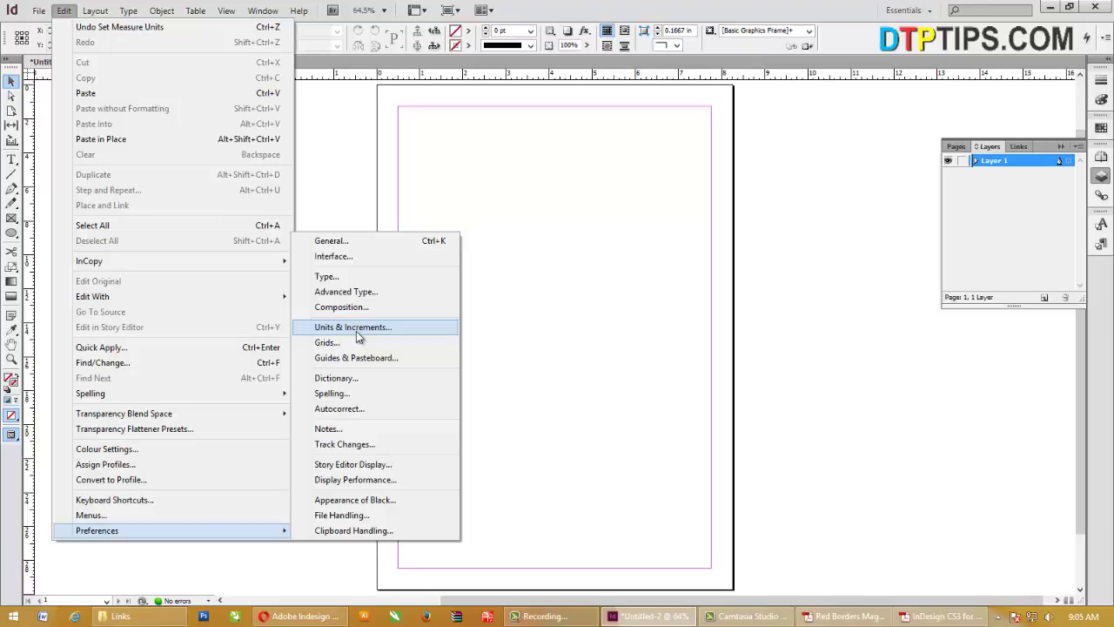
click(587, 368)
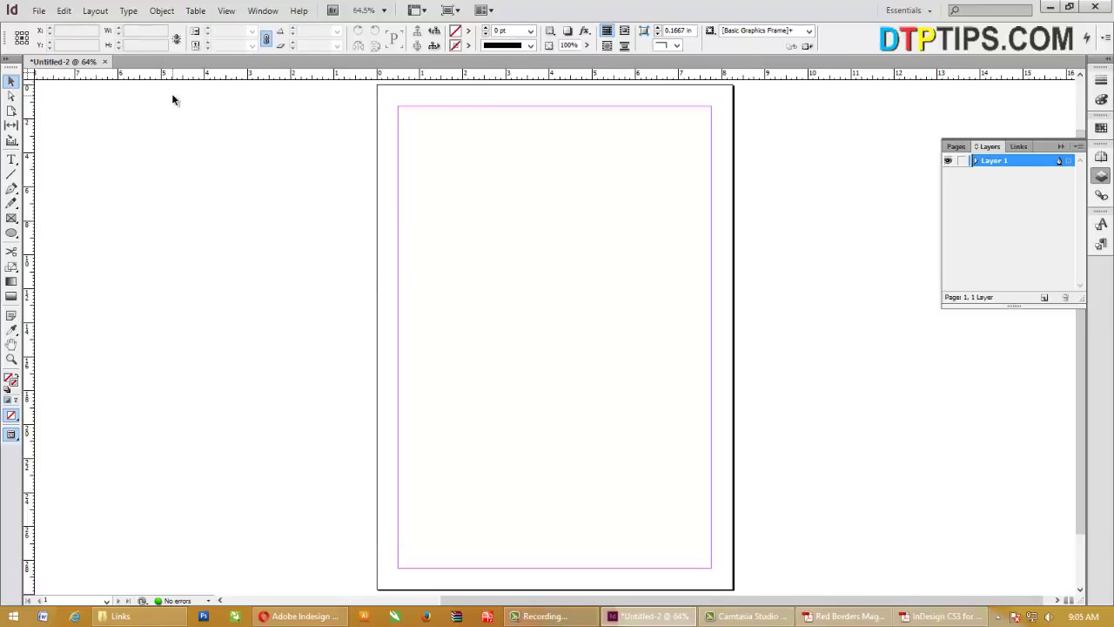
Step: Hide the rulers in the new document
click(226, 10)
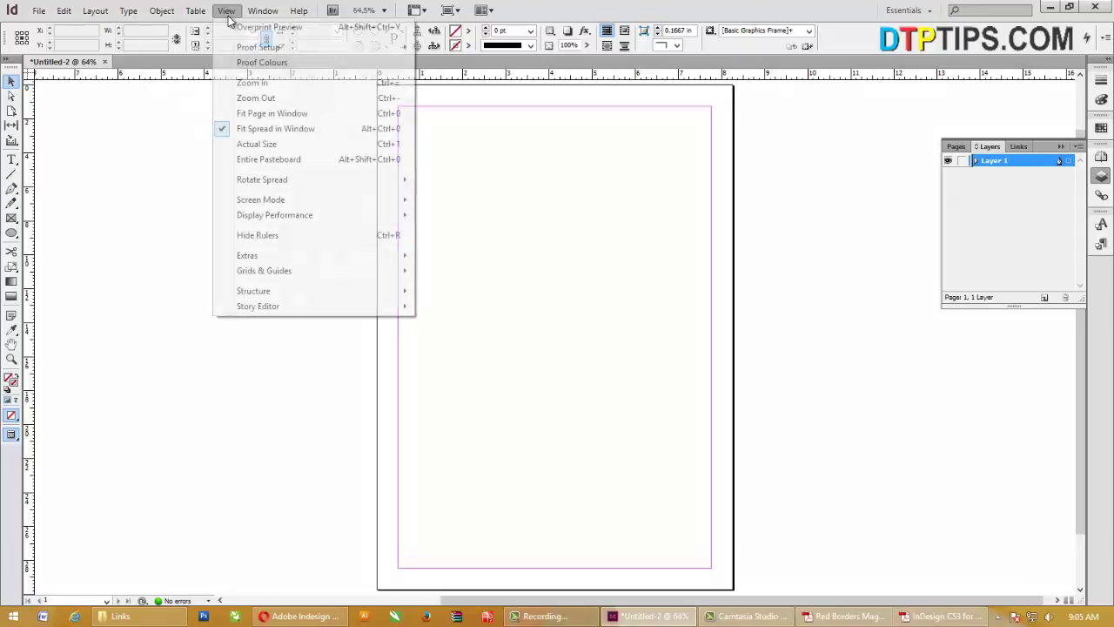
mouse_move(286, 278)
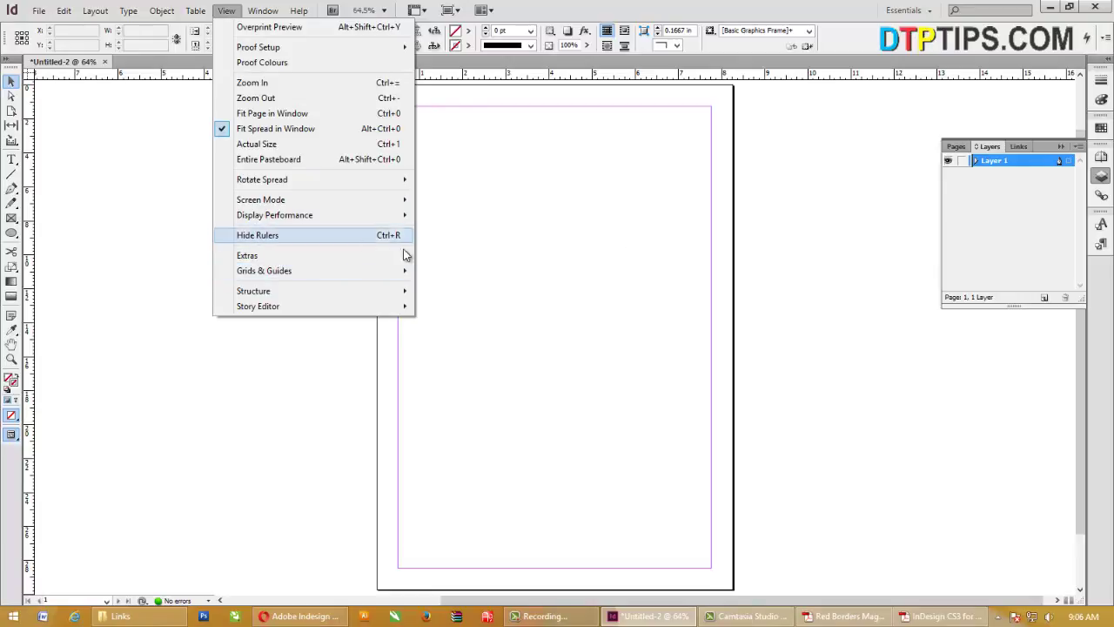
click(575, 282)
key(ctrl+r)
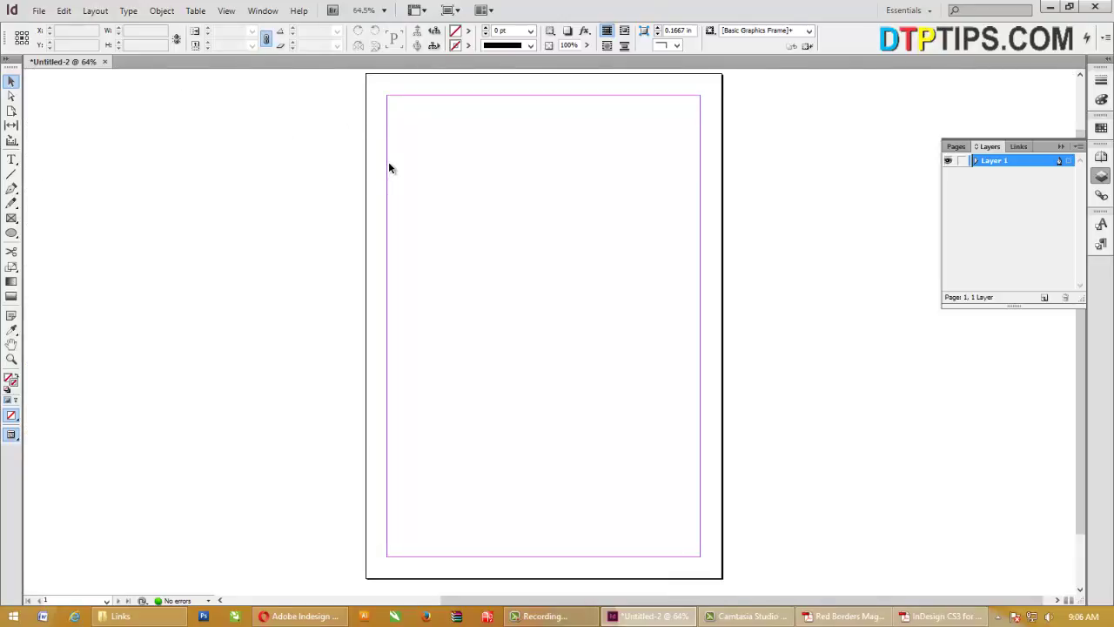
Step: Show the rulers again in the new document, and open the recent file Rulers.indd to view its full banner page
key(ctrl+r)
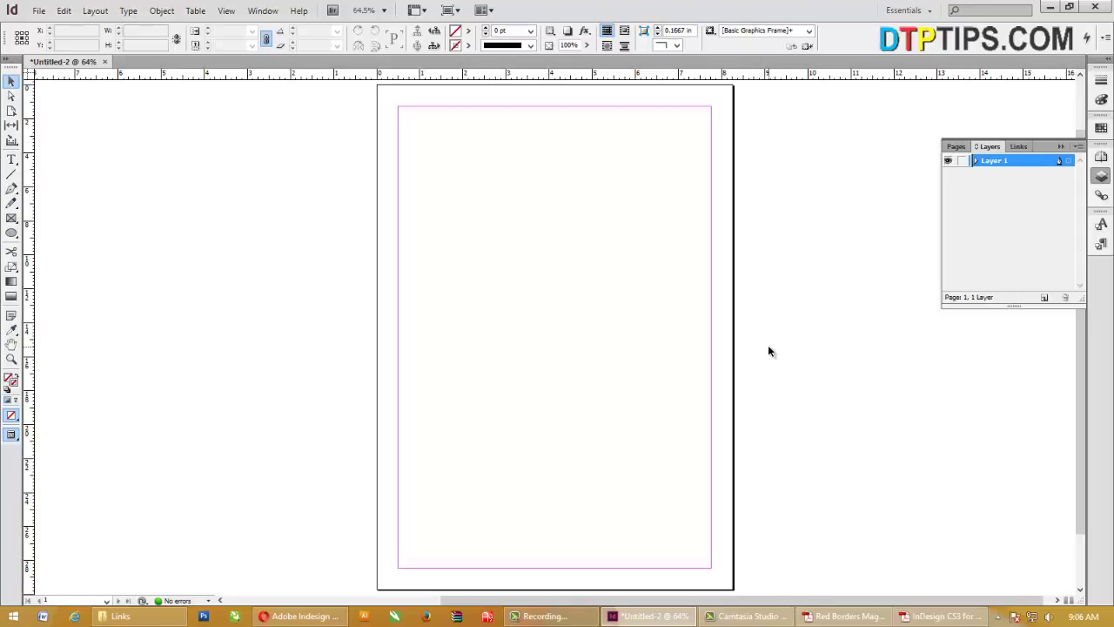
click(39, 11)
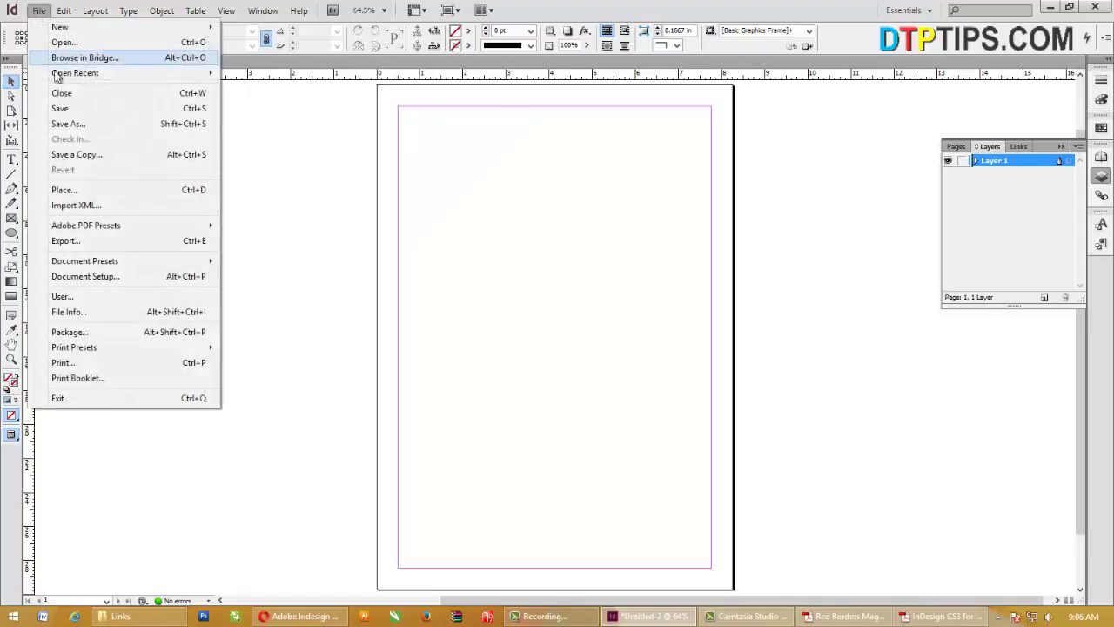
mouse_move(95, 73)
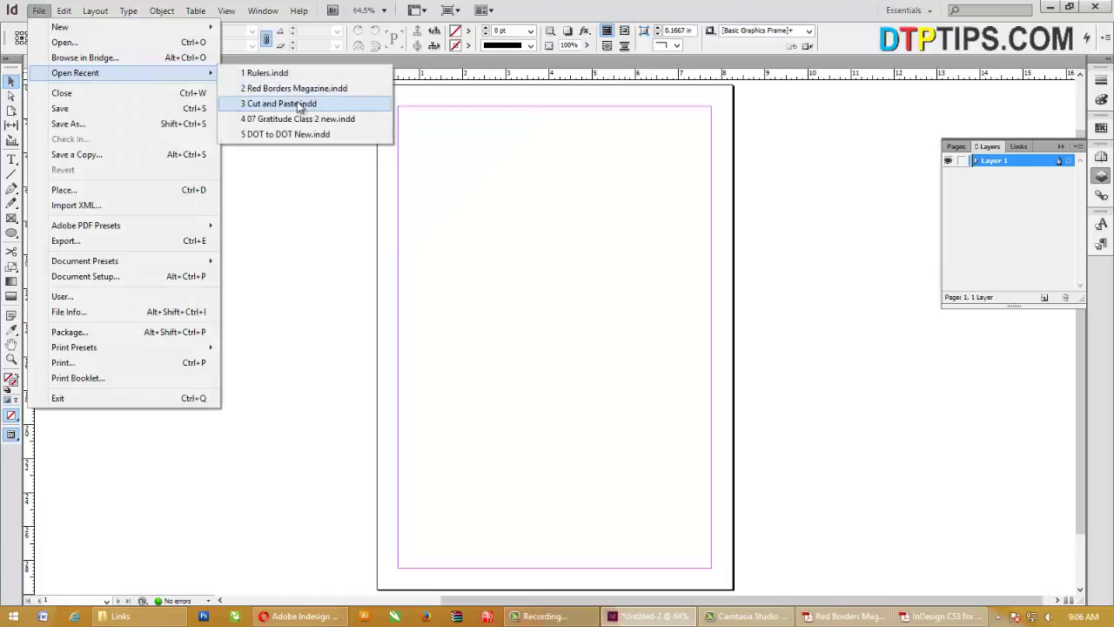
click(273, 72)
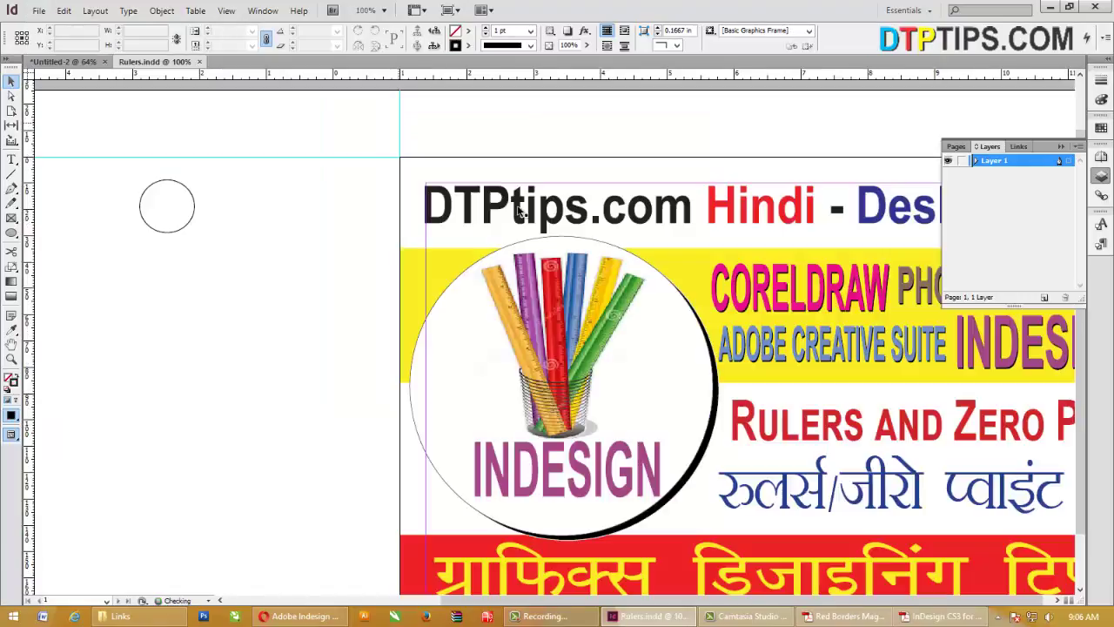
key(ctrl+minus)
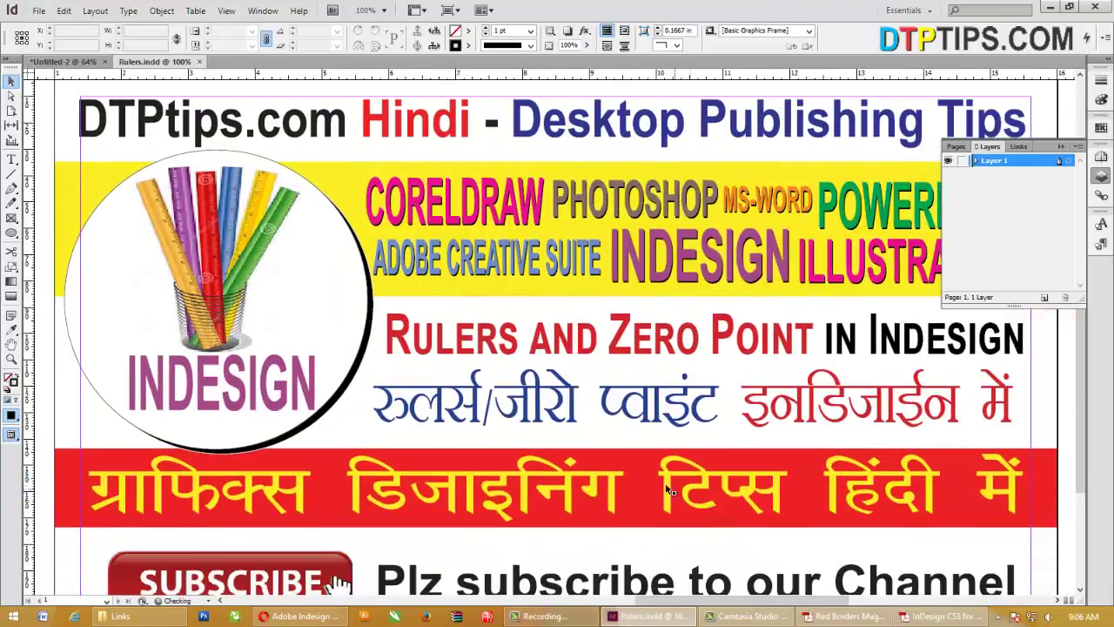
key(z)
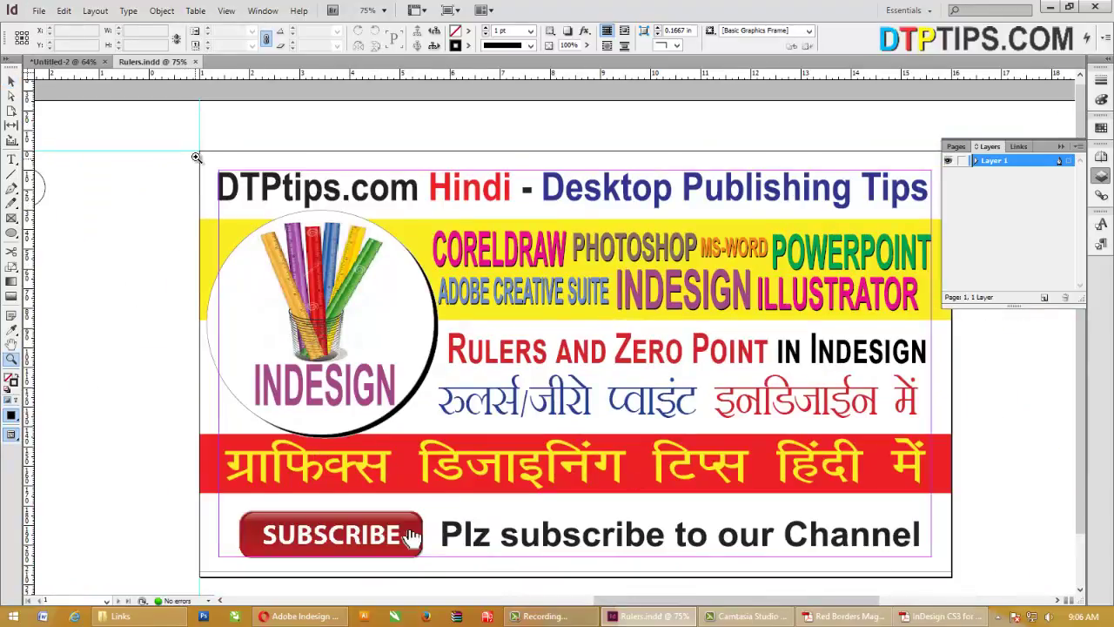
drag(193, 150, 961, 581)
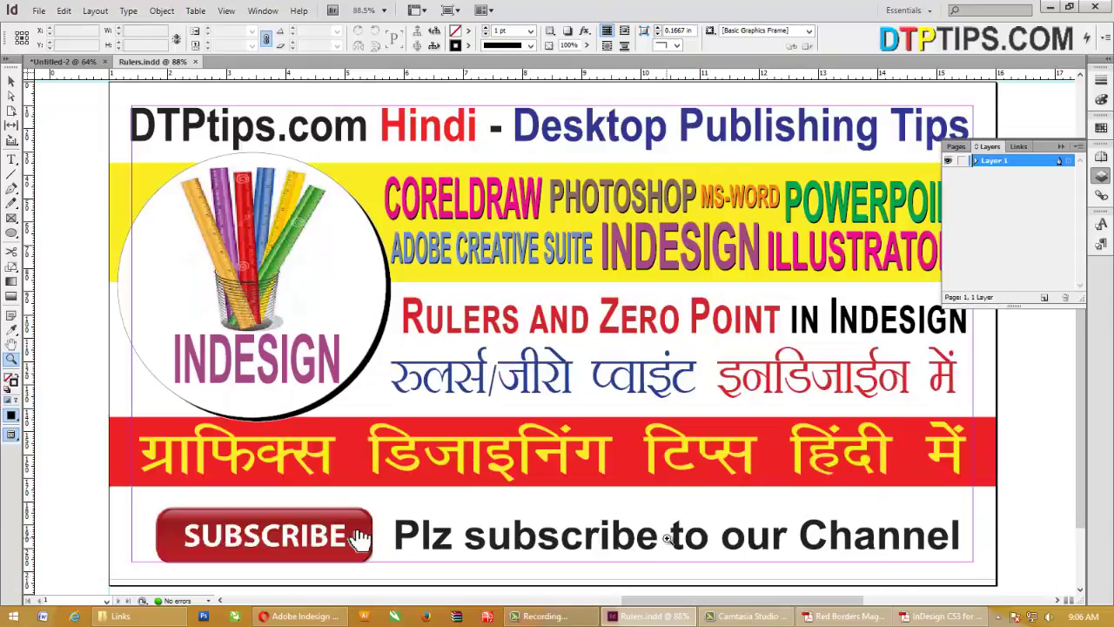